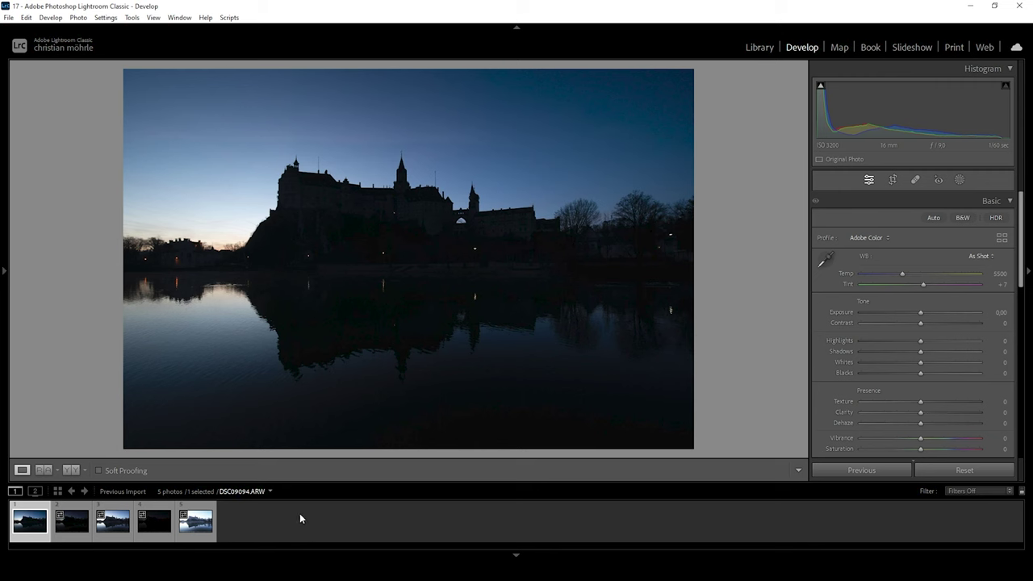
Merge all five bracketed castle exposures into one HDR image with Auto Align enabled and no deghosting
key("ctrl+a")
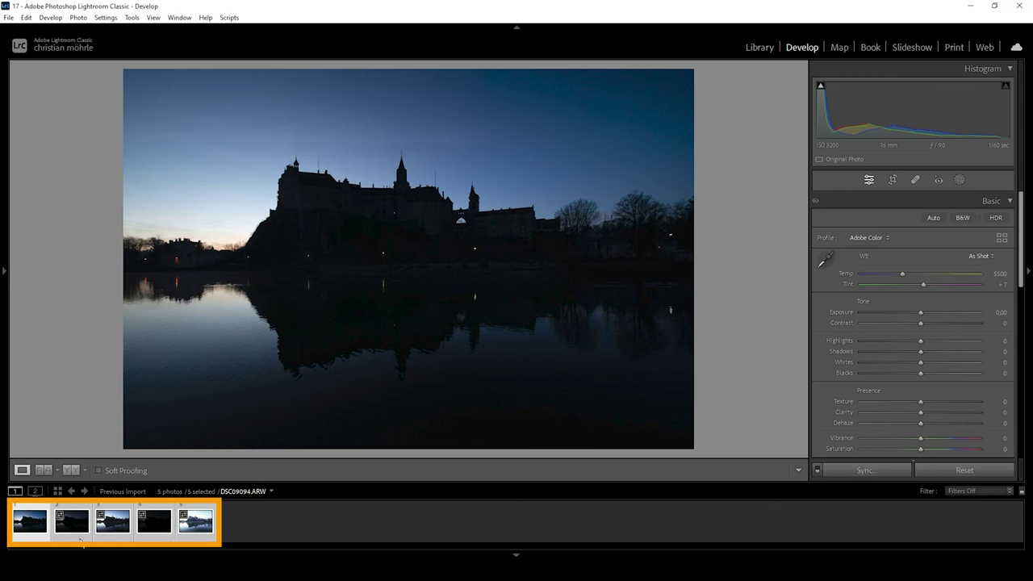
right_click(198, 537)
mouse_move(266, 294)
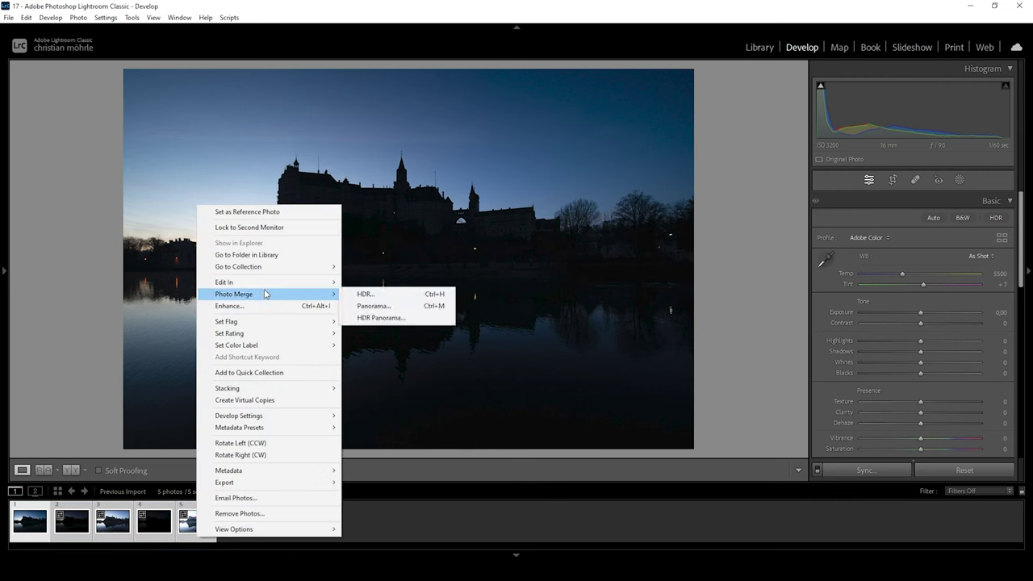
left_click(365, 294)
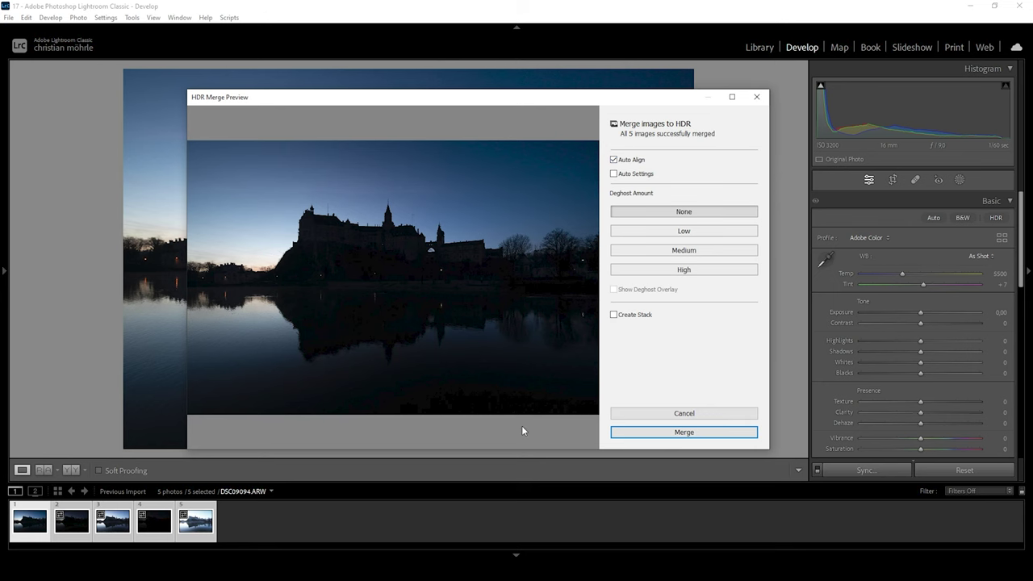
left_click(649, 434)
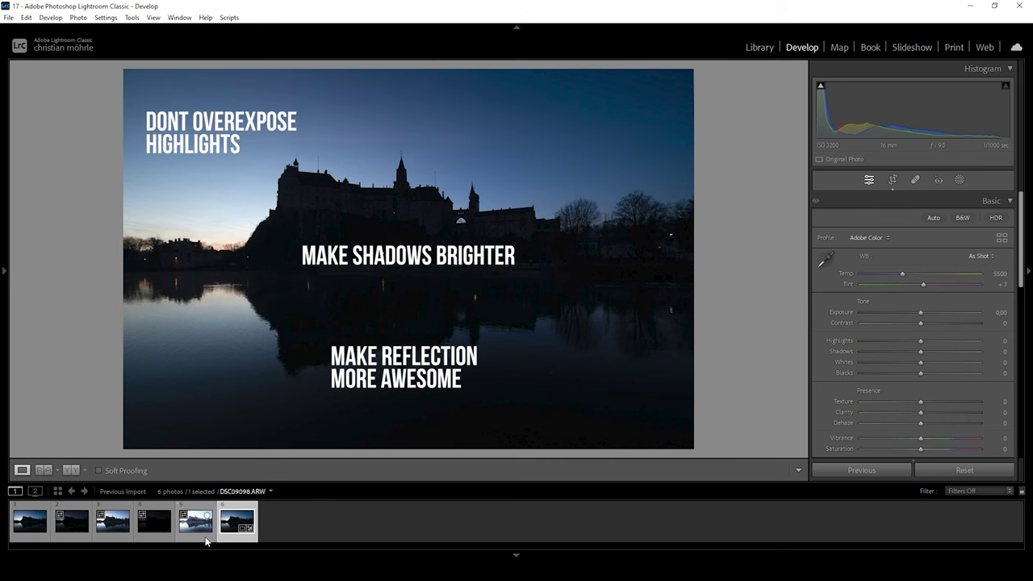
Set the HDR image's exposure to +0.45, shadows to +100, blacks to +16, highlights to -36 and white balance temperature to 9700
left_click(921, 313)
left_click_drag(921, 313, 922, 314)
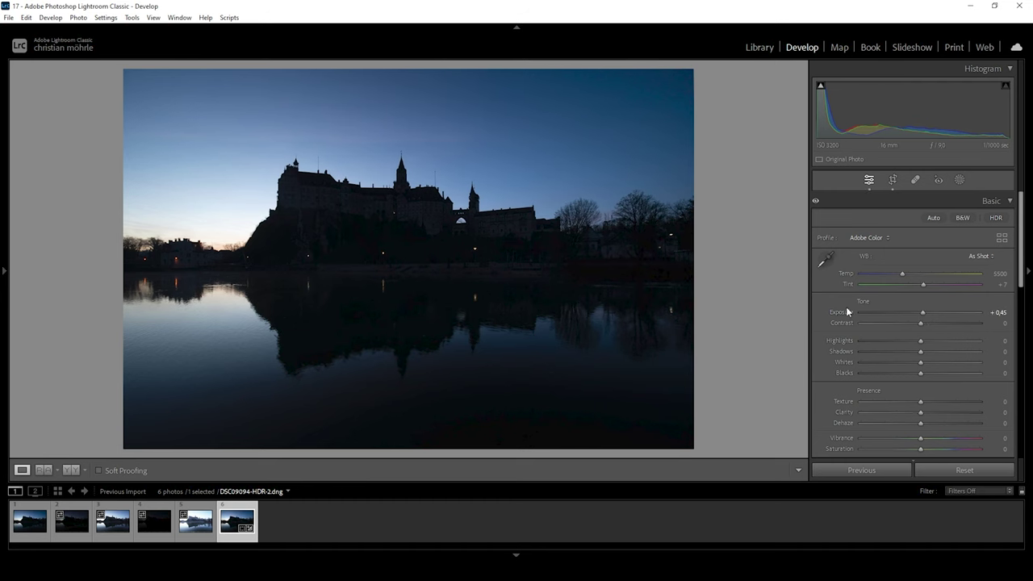
left_click_drag(921, 352, 992, 355)
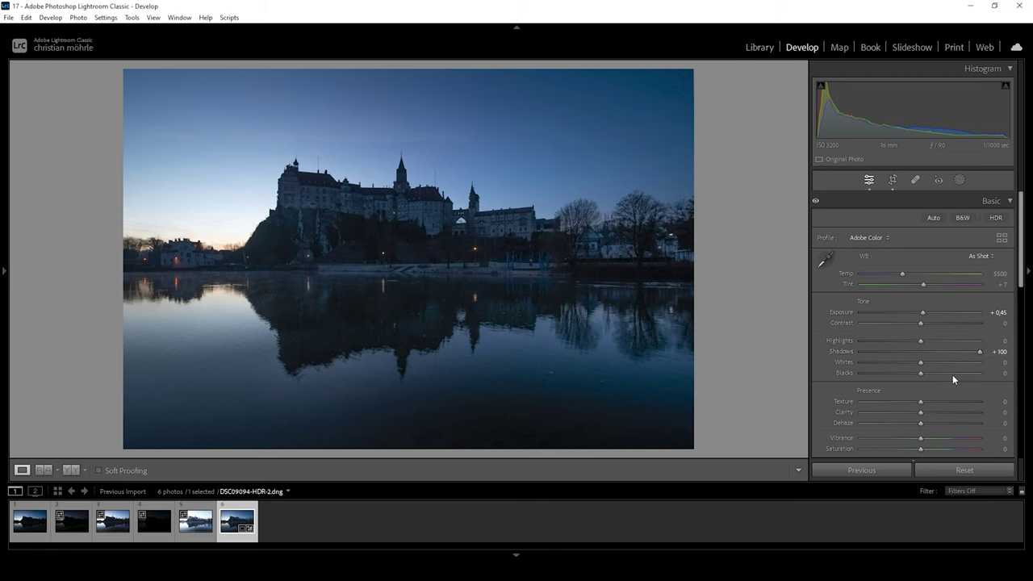
left_click_drag(922, 373, 931, 373)
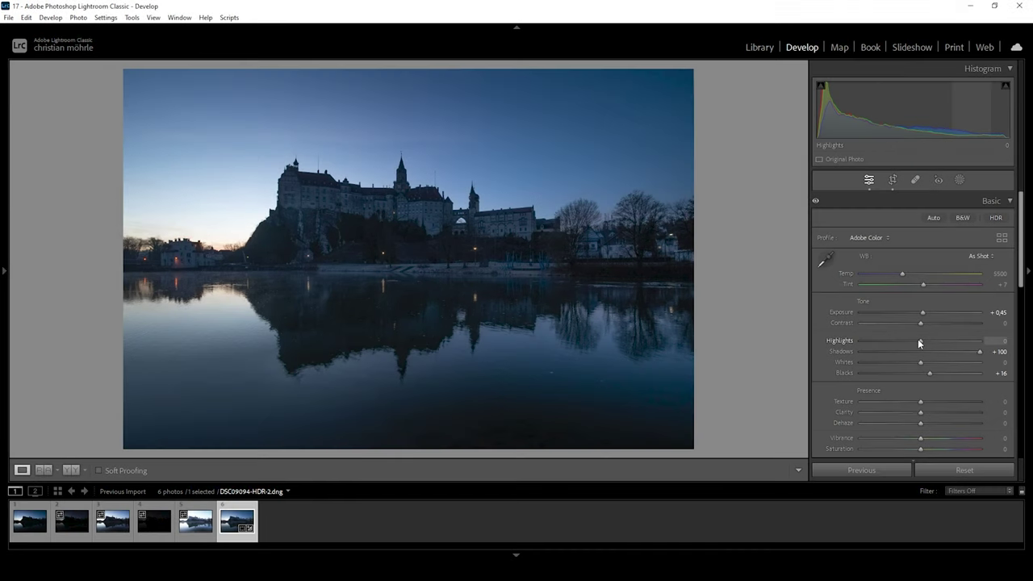
left_click_drag(919, 341, 900, 340)
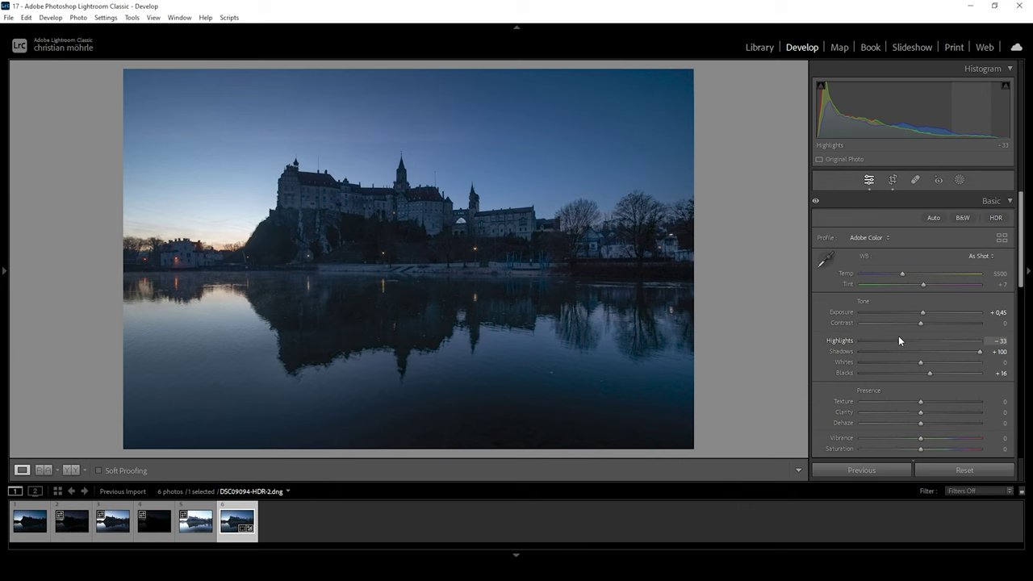
left_click_drag(899, 336, 897, 337)
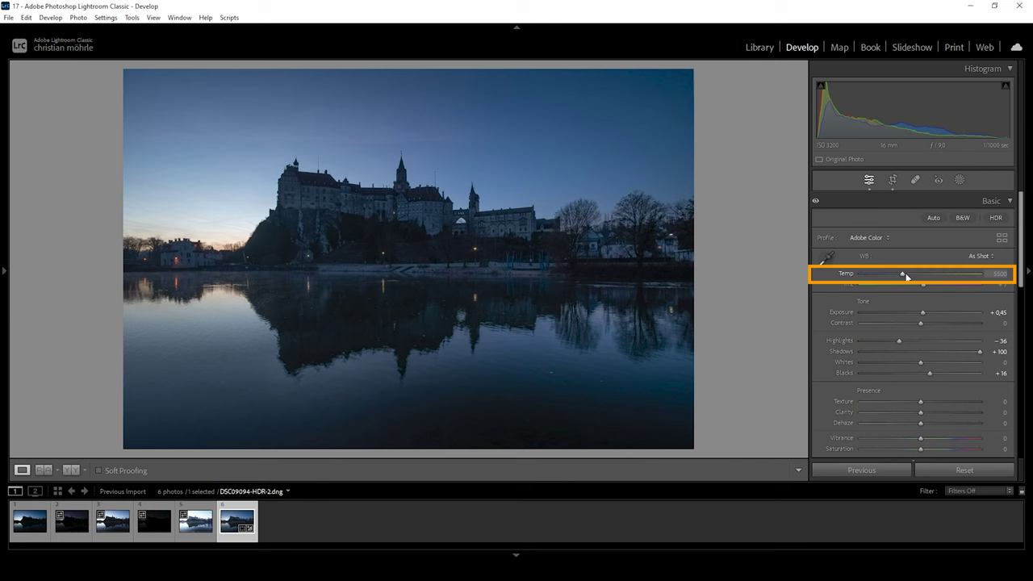
left_click_drag(906, 275, 940, 273)
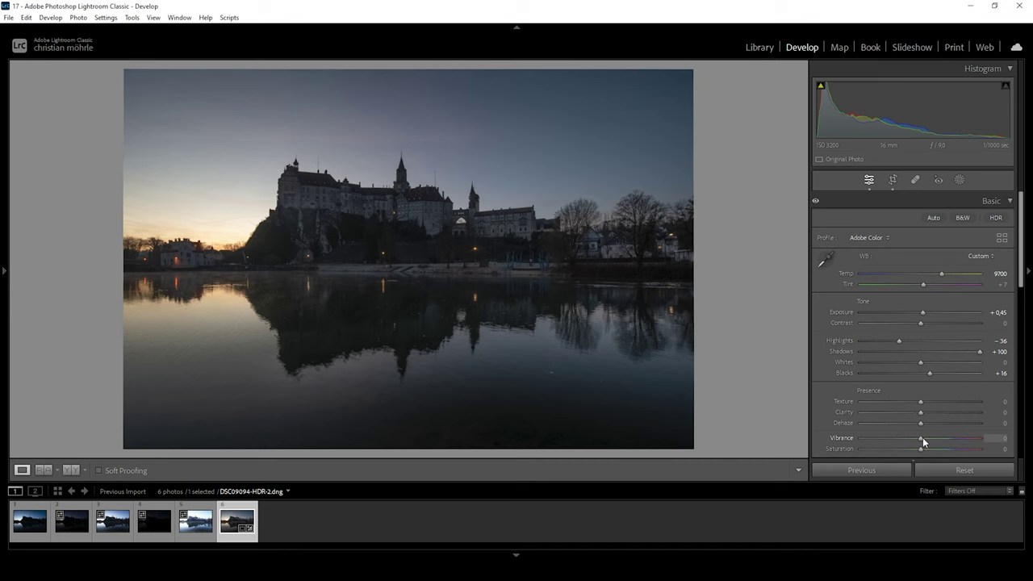
Judge the white balance with vibrance and saturation at +100, try warmer temperatures, and revert all of these changes
left_click_drag(923, 437, 980, 437)
left_click_drag(921, 449, 1009, 452)
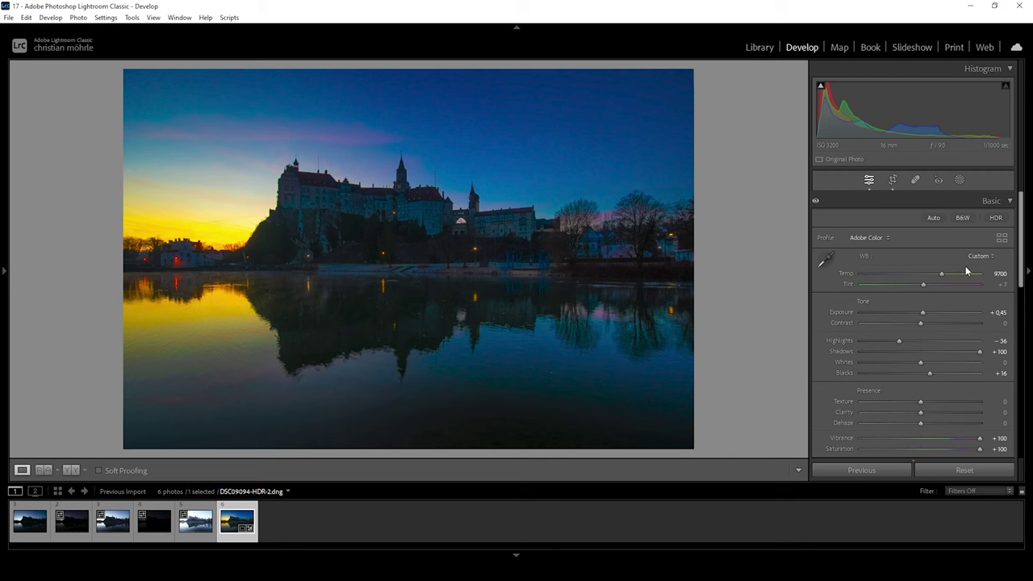
left_click_drag(940, 273, 951, 278)
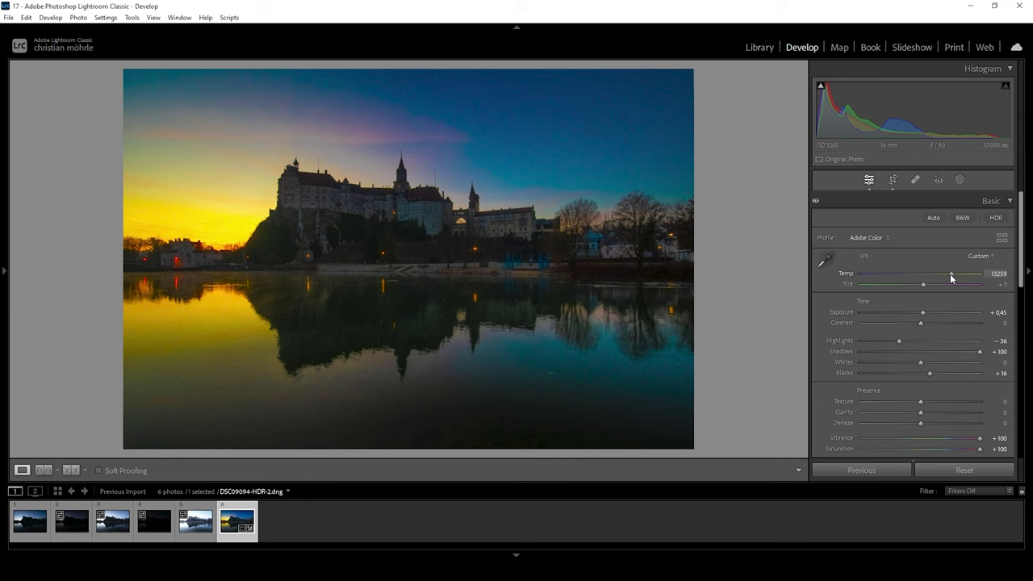
left_click_drag(951, 278, 947, 283)
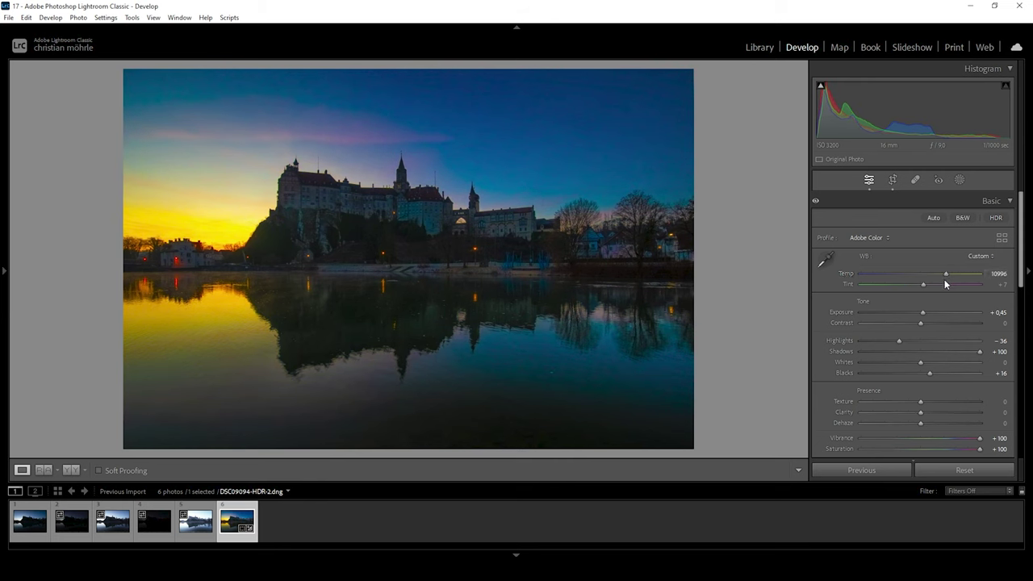
key("ctrl+z")
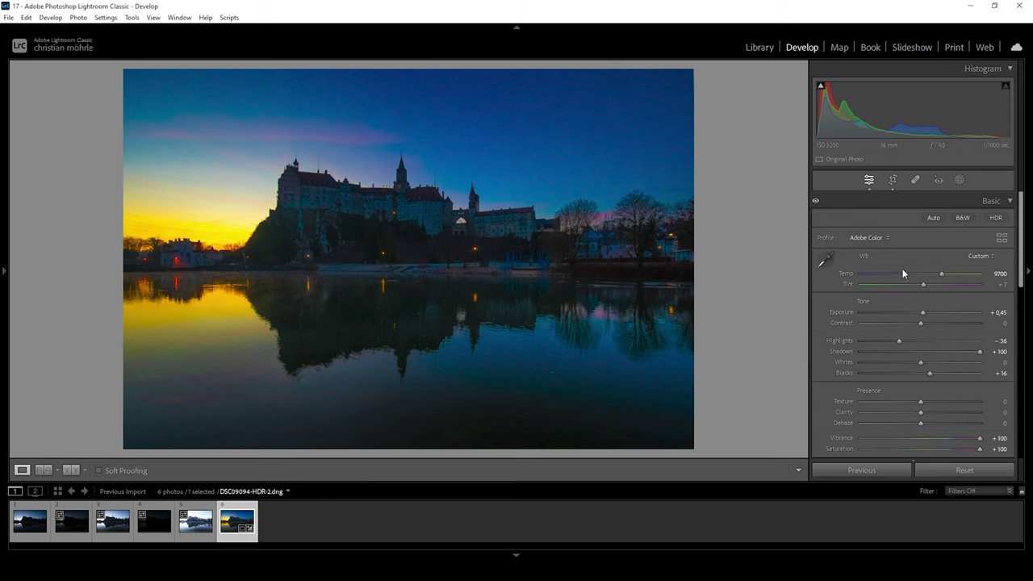
double_click(979, 440)
double_click(981, 449)
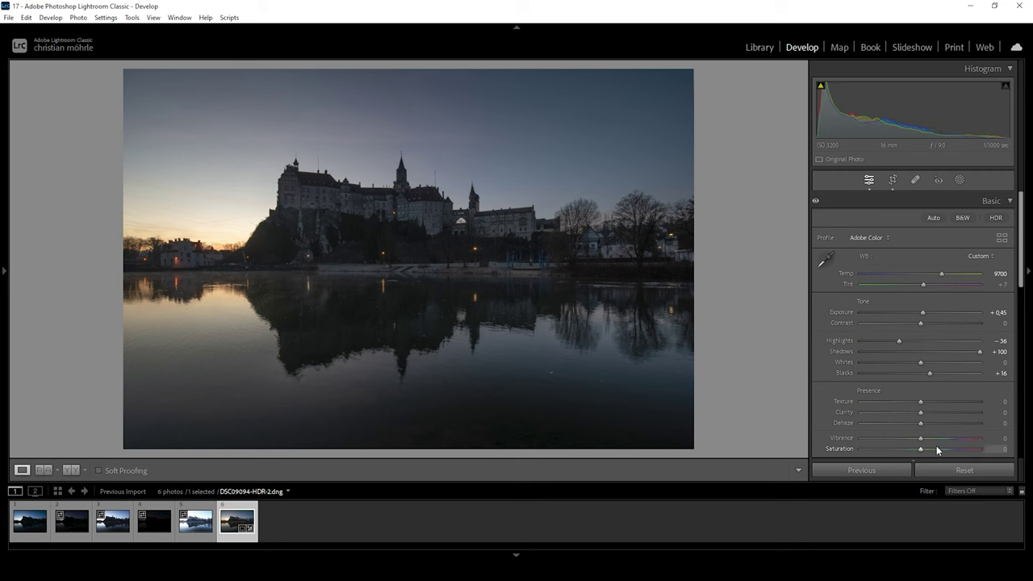
Set vibrance to +16, saturation to +18, texture to +5 and clarity to +2, and compare the before and after versions
left_click_drag(923, 440, 929, 440)
left_click_drag(933, 440, 927, 450)
left_click_drag(928, 451, 931, 450)
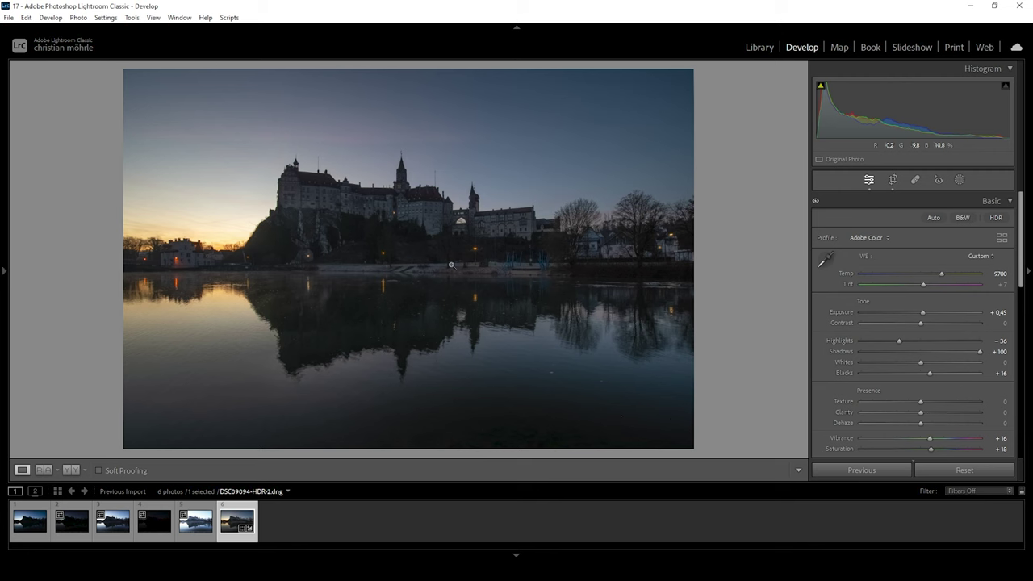
left_click(924, 401)
left_click_drag(921, 415, 925, 417)
left_click(923, 412)
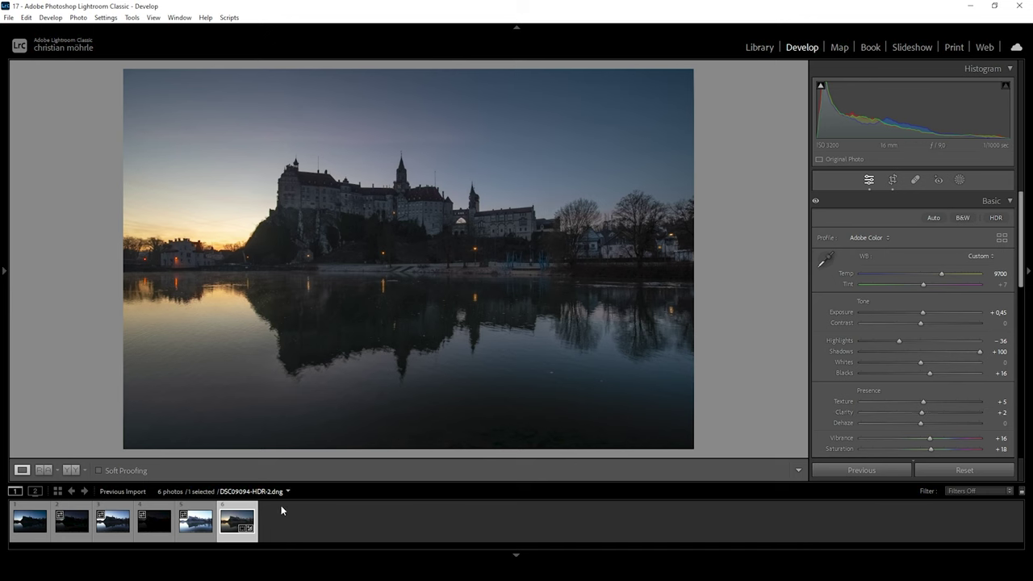
left_click(72, 471)
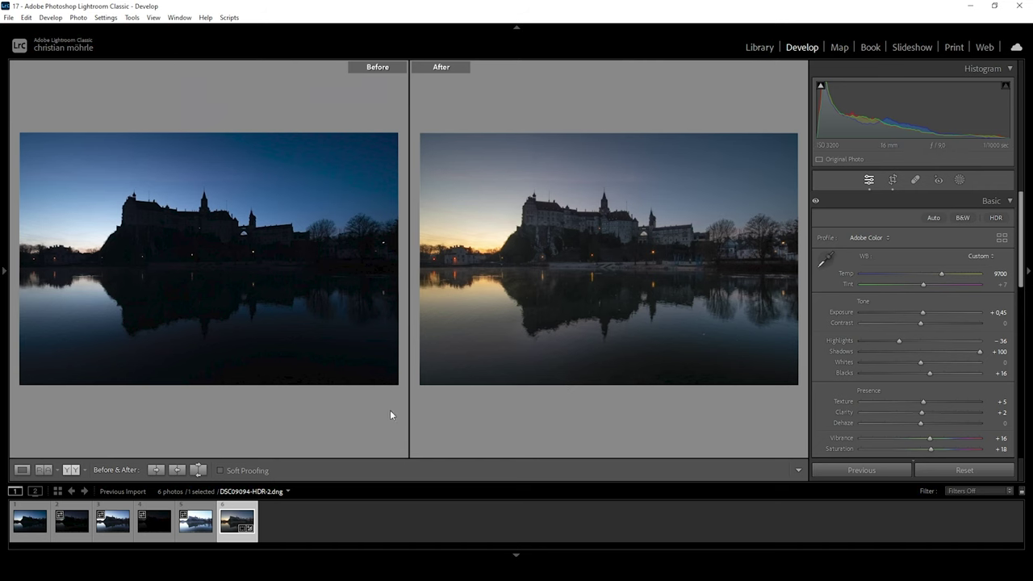
key("y")
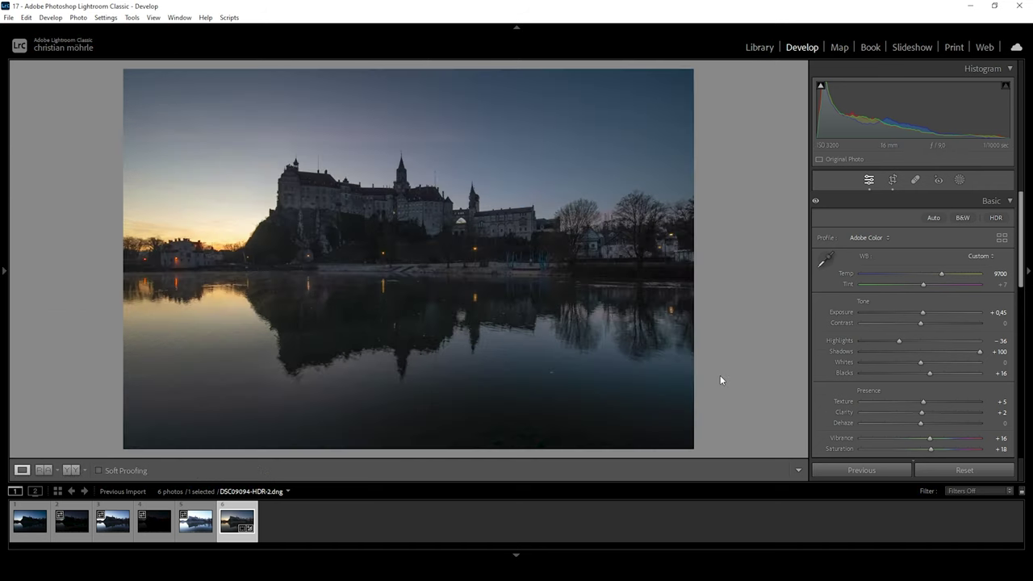
Create a Select Subject mask of the castle and subtract the trees beside it on the right with a vertical-edged linear gradient
left_click(959, 180)
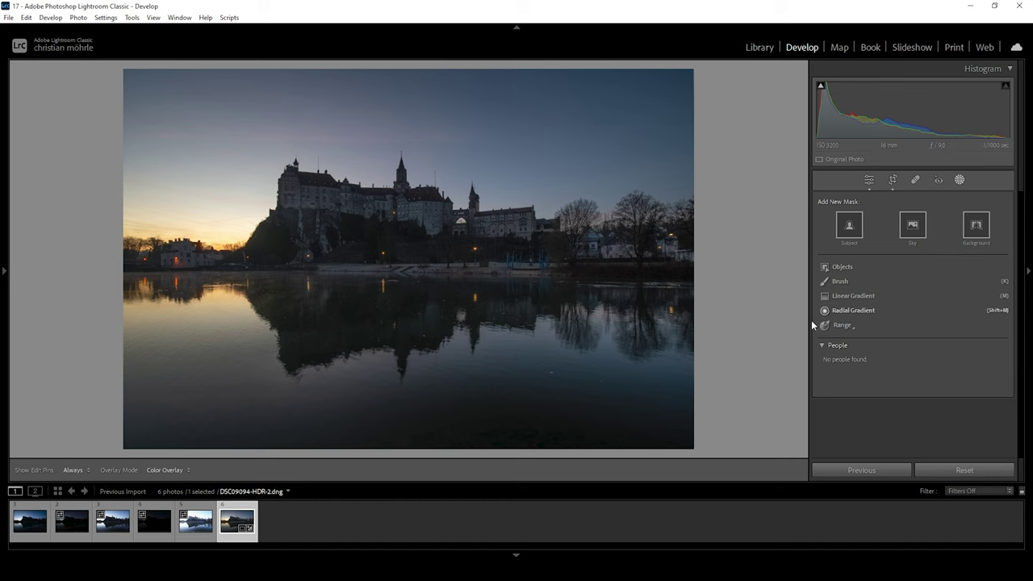
left_click(848, 226)
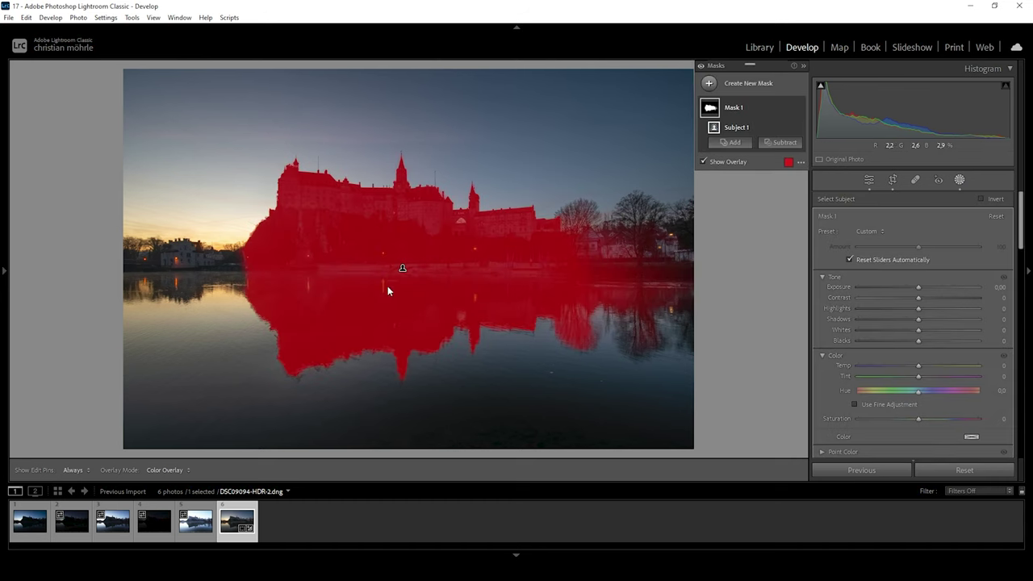
left_click(780, 143)
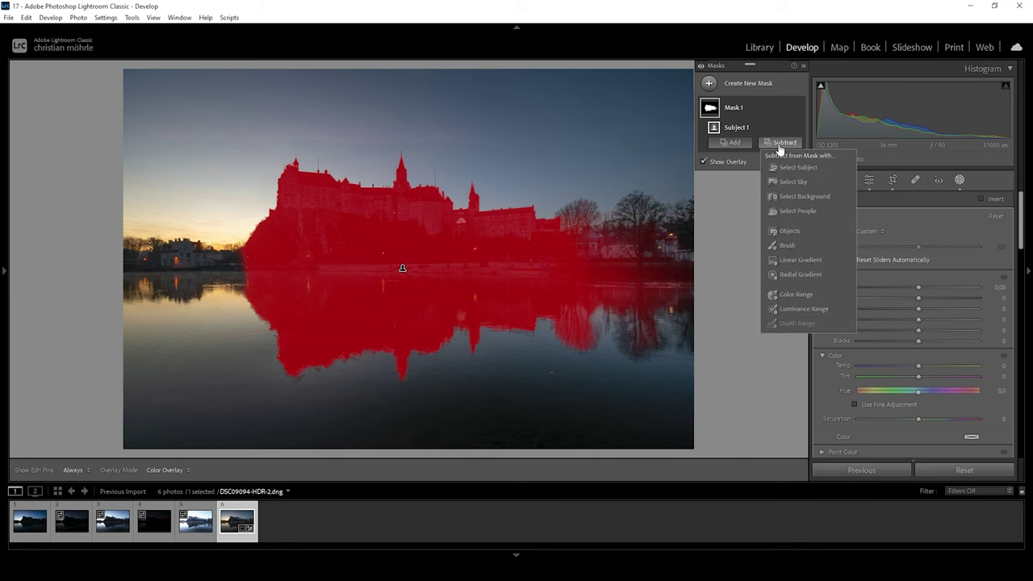
left_click(798, 260)
left_click_drag(598, 268, 486, 269)
left_click_drag(598, 269, 571, 269)
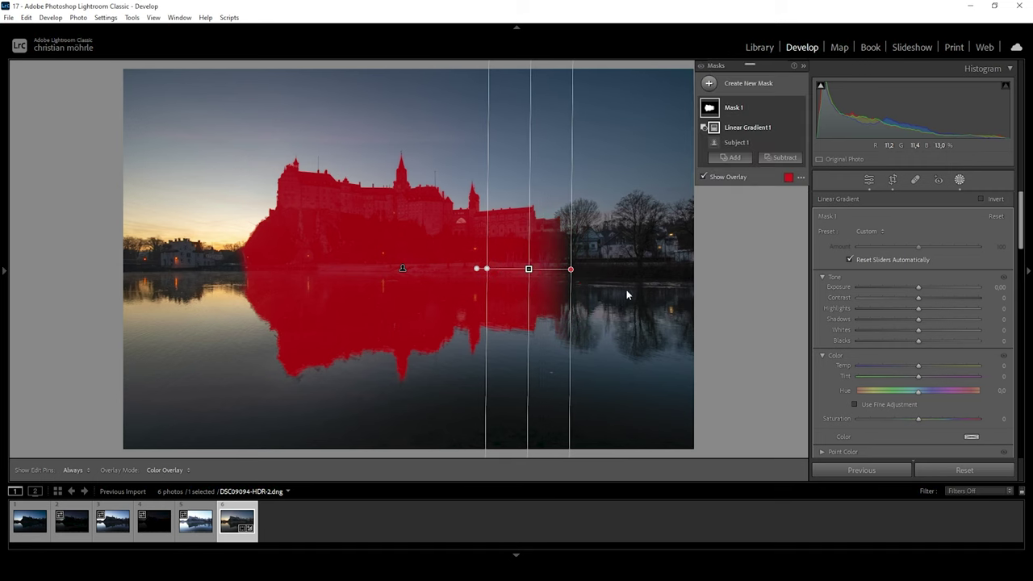
Subtract the water reflection from the castle mask with a second linear gradient running upwards from the lake
left_click(778, 158)
left_click(795, 275)
left_click_drag(352, 395, 397, 319)
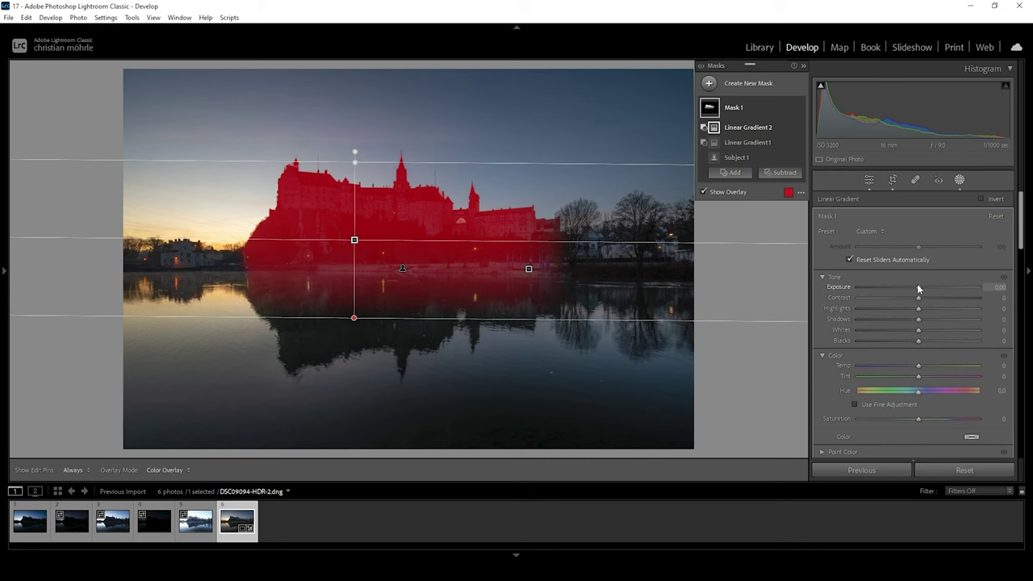
Set the castle mask's exposure to 0.35, shadows to 64, whites to 32, texture to 4 and clarity to 10
left_click_drag(918, 288, 922, 351)
scroll(937, 328, "down", 3)
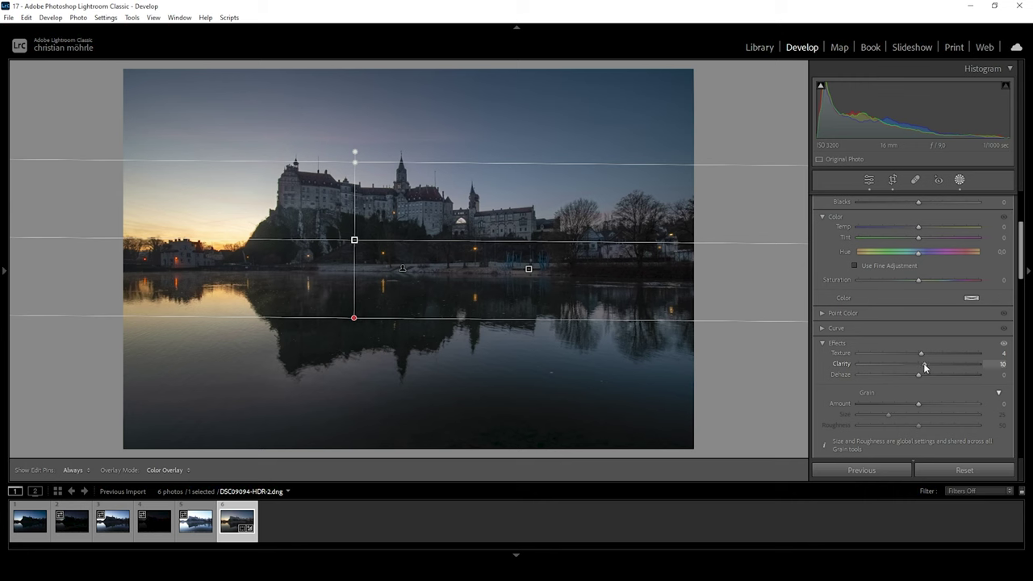
left_click_drag(925, 367, 925, 367)
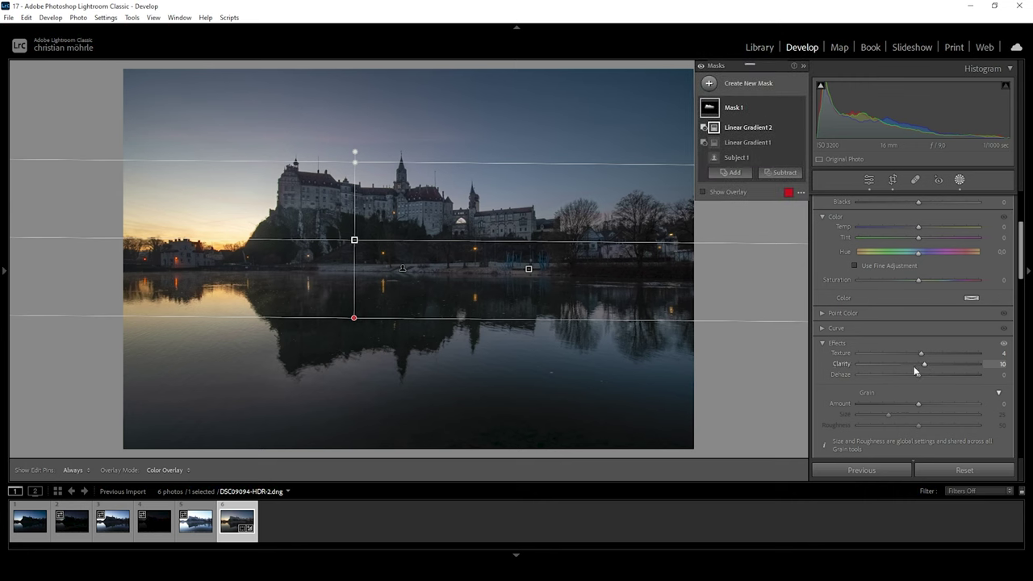
Warm up the masked castle by setting the mask's temperature to 24
scroll(915, 369, "up", 2)
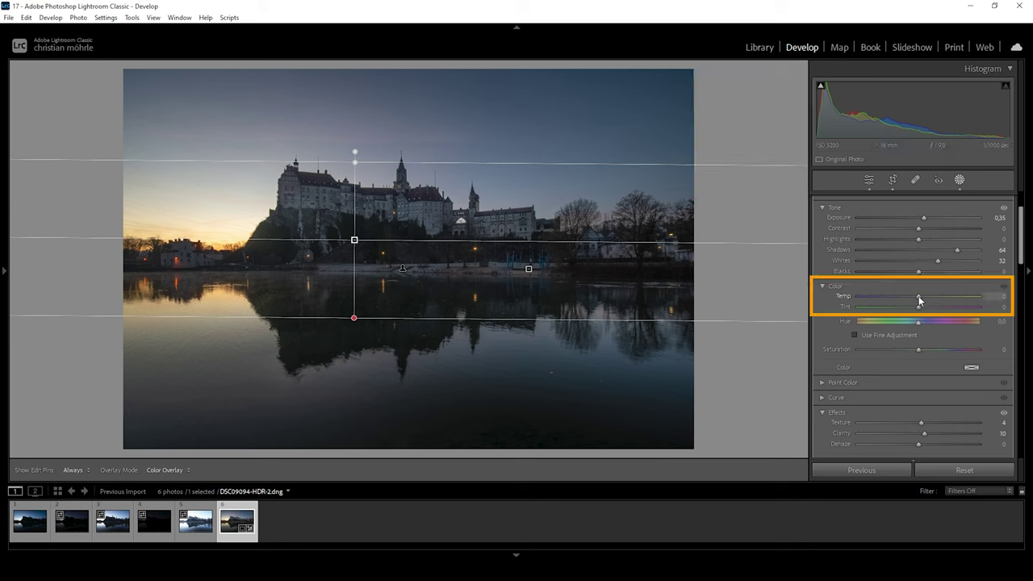
left_click_drag(918, 297, 934, 301)
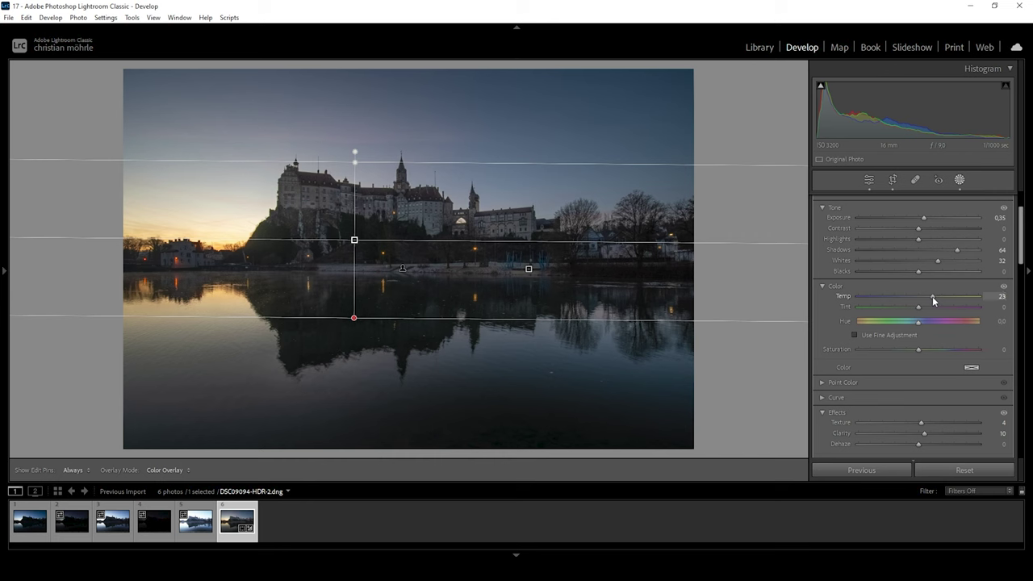
left_click_drag(932, 296, 973, 295)
left_click_drag(971, 299, 938, 300)
left_click_drag(933, 295, 933, 295)
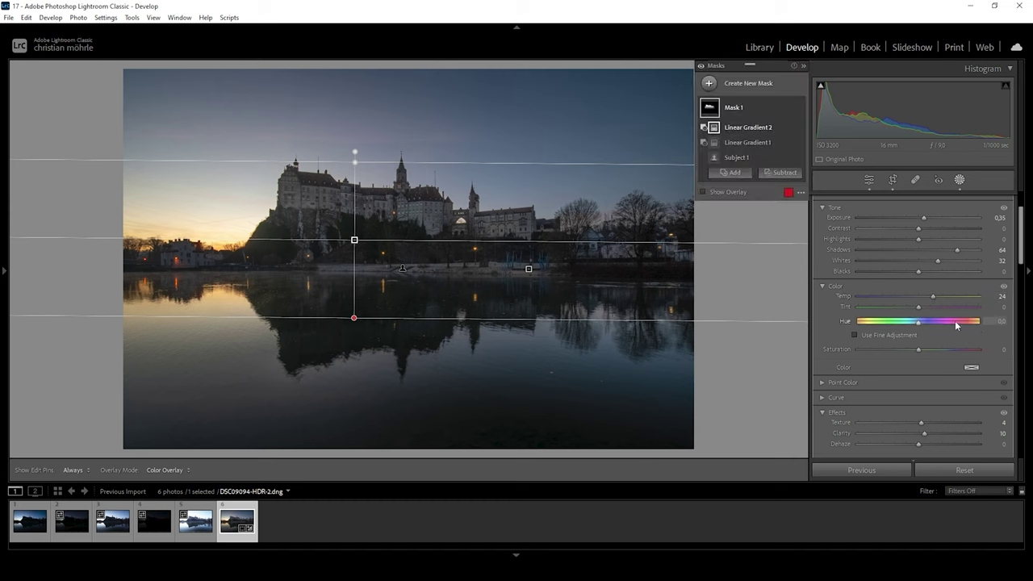
Add a wide radial gradient mask over the castle's reflection in the water and set its clarity to 37
left_click(709, 83)
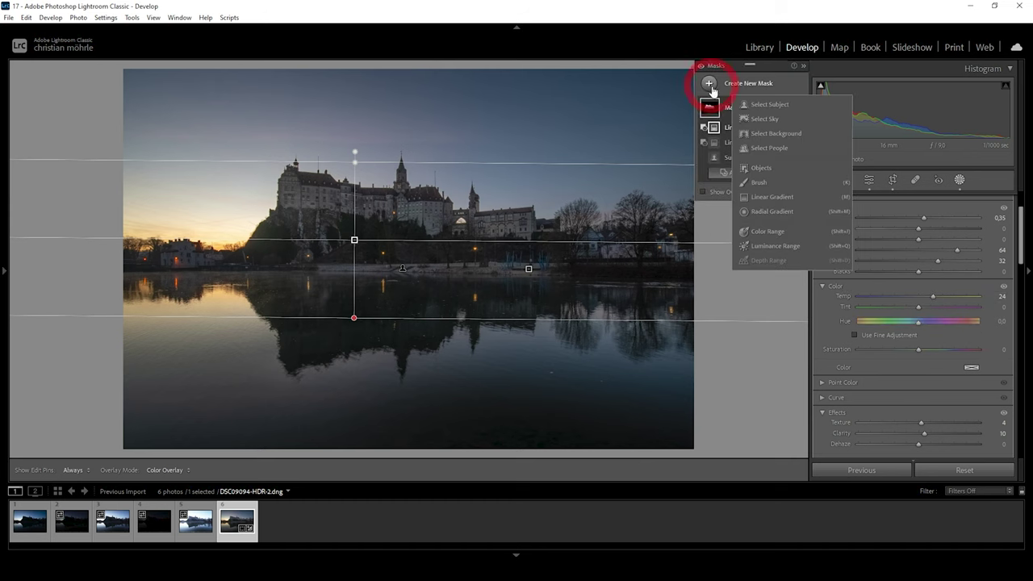
left_click(776, 215)
left_click_drag(390, 302, 406, 315)
scroll(964, 379, "down", 5)
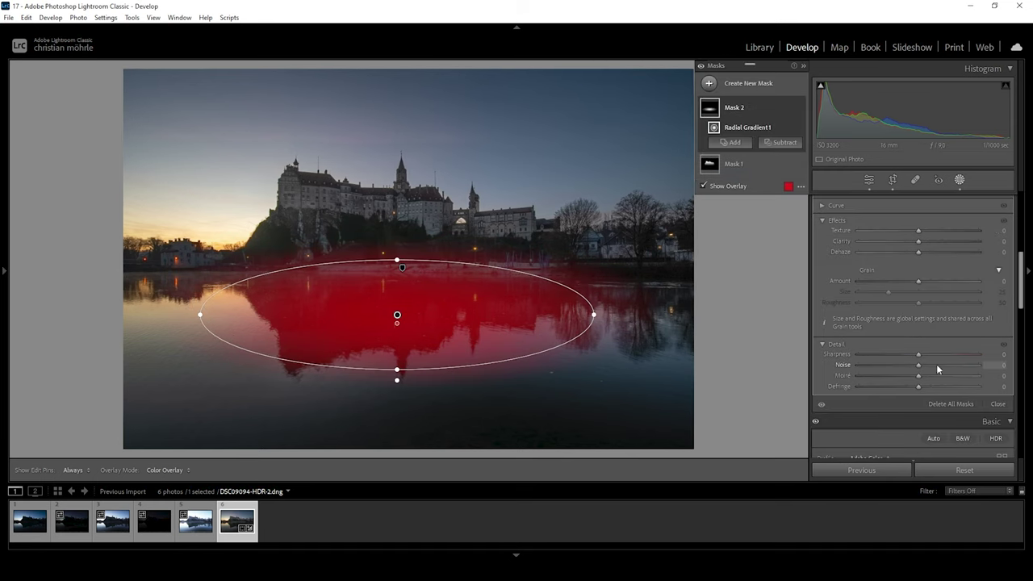
left_click_drag(920, 243, 940, 241)
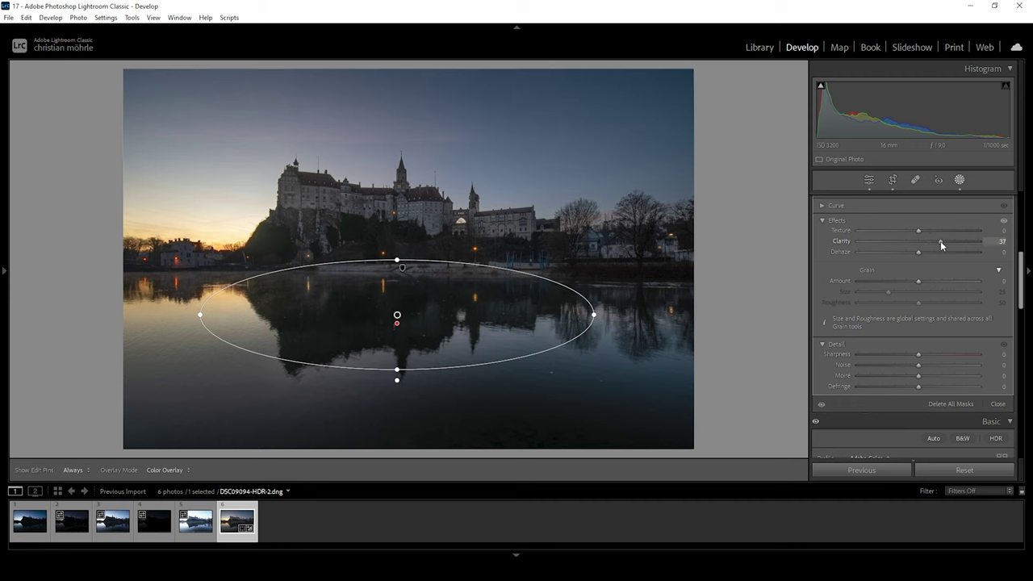
Enlarge the radial gradient in height and width and shift it slightly downwards to cover the whole reflection
left_click_drag(397, 370, 400, 388)
left_click_drag(201, 314, 164, 315)
left_click_drag(396, 315, 401, 322)
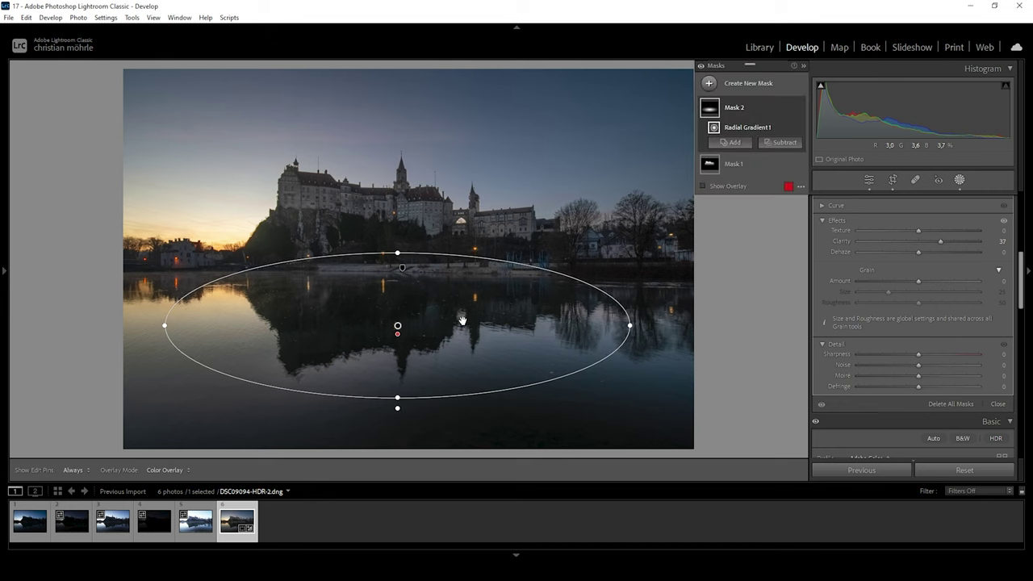
Create a sky mask and subtract an inverted sky selection from it to clear the castle and trees
left_click(709, 84)
left_click(778, 120)
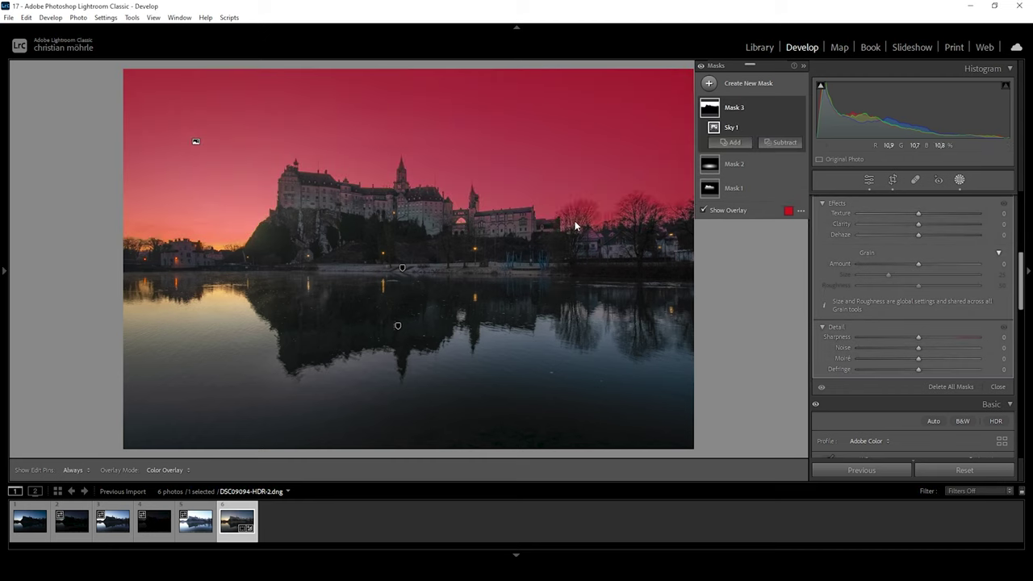
left_click(793, 145)
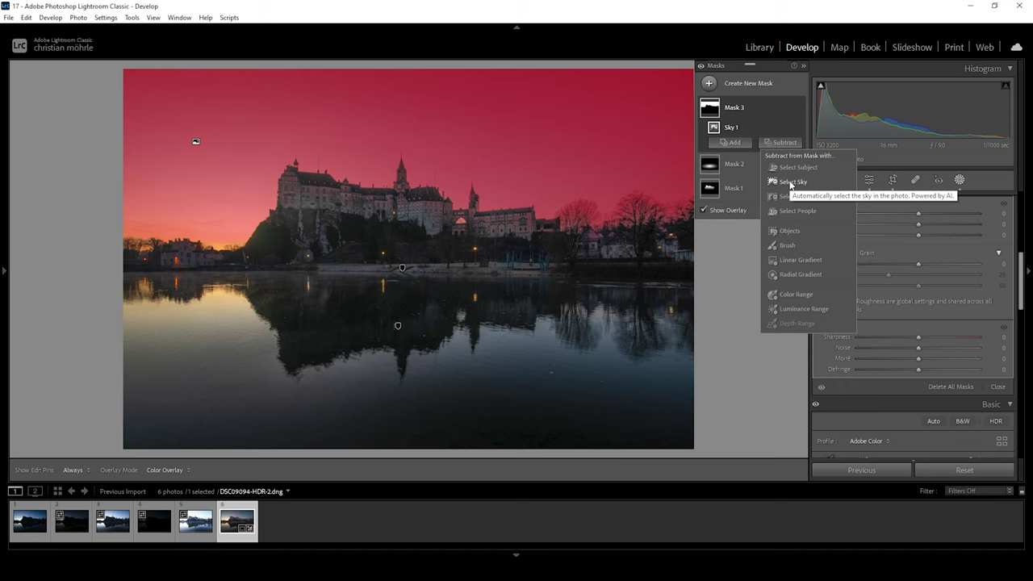
left_click(791, 184)
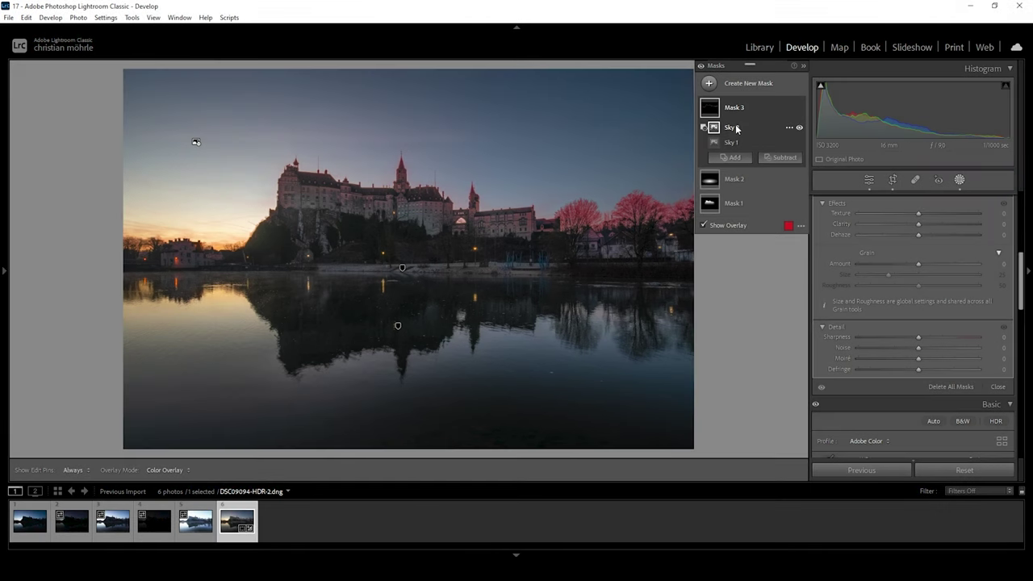
left_click(790, 127)
left_click(812, 160)
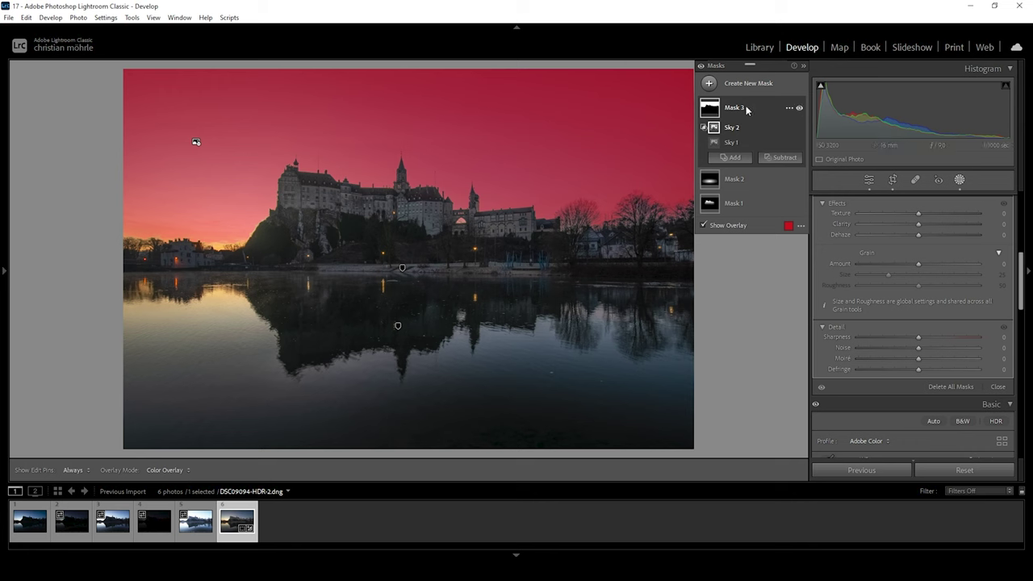
Intersect the sky mask with a wide radial gradient over the horizon around the castle's right side and trees
left_click(791, 110)
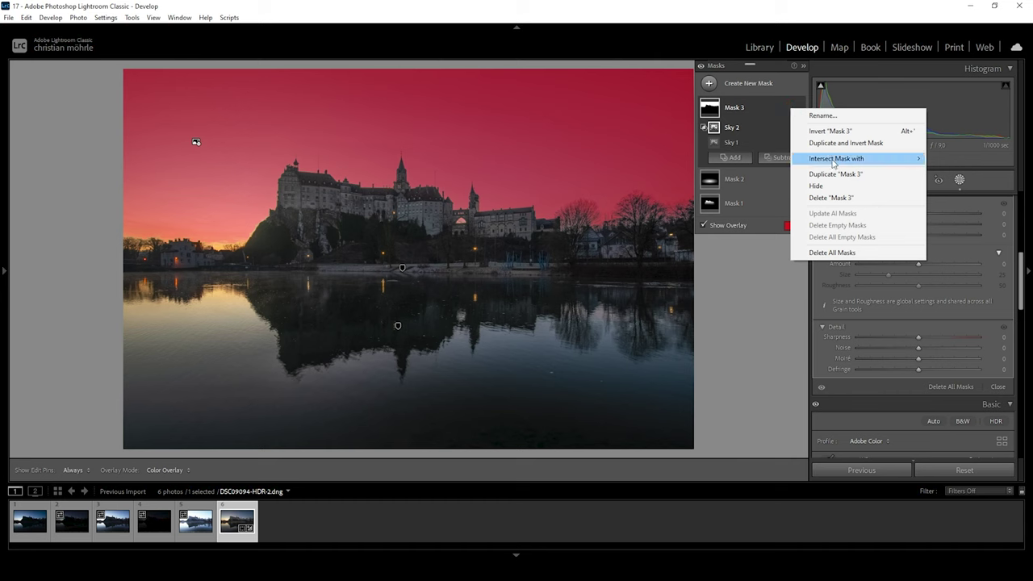
mouse_move(835, 162)
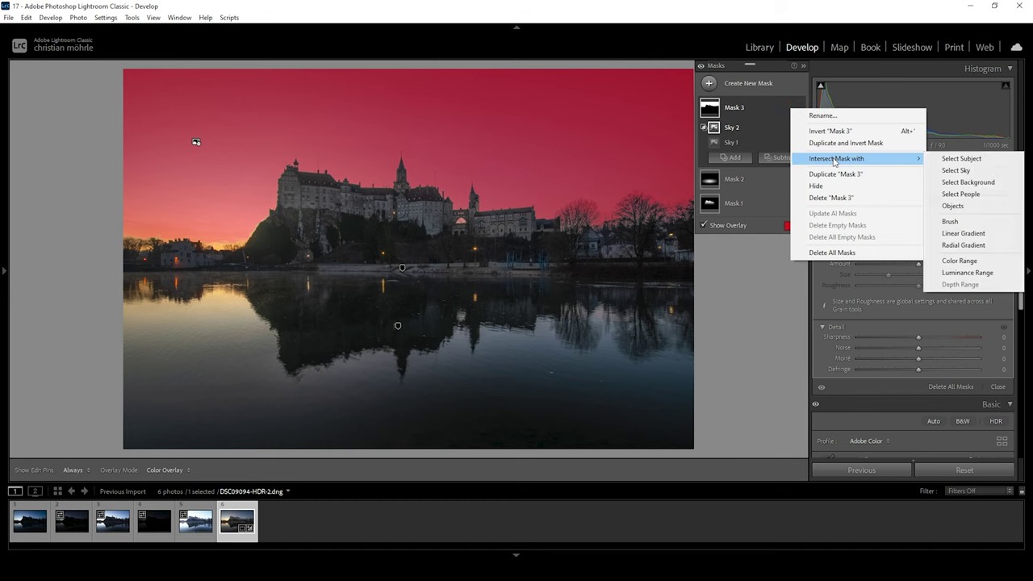
left_click(974, 250)
left_click_drag(536, 229, 782, 308)
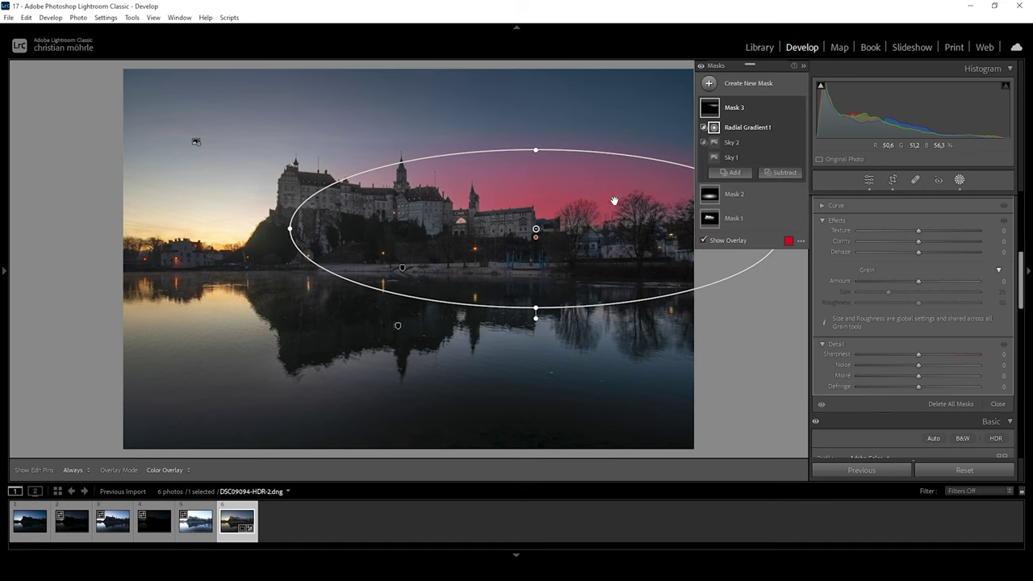
left_click_drag(523, 234, 502, 248)
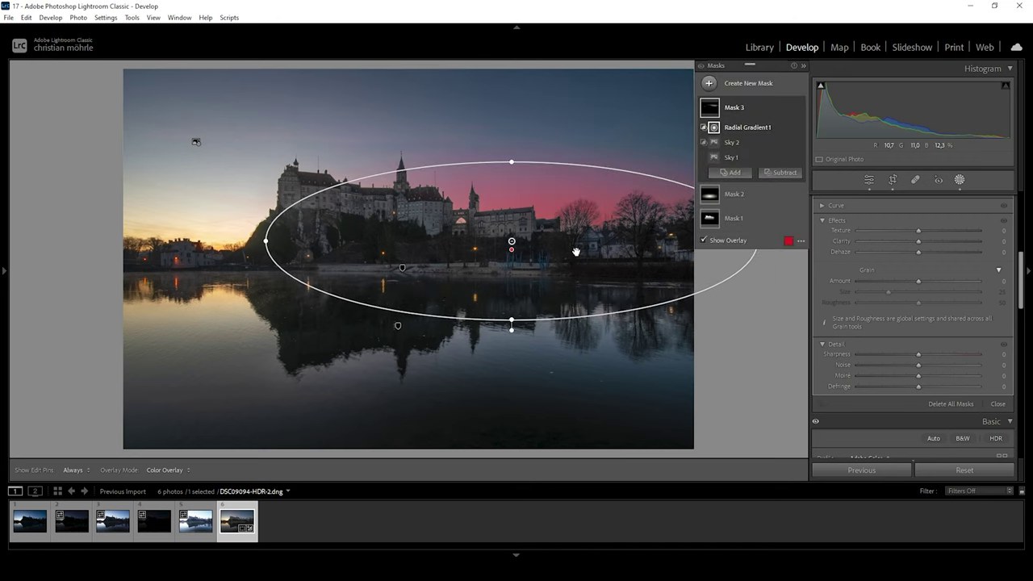
Brighten the masked sky behind the castle and trees by setting the mask's exposure to 0.46
scroll(868, 312, "up", 5)
left_click_drag(918, 305, 923, 307)
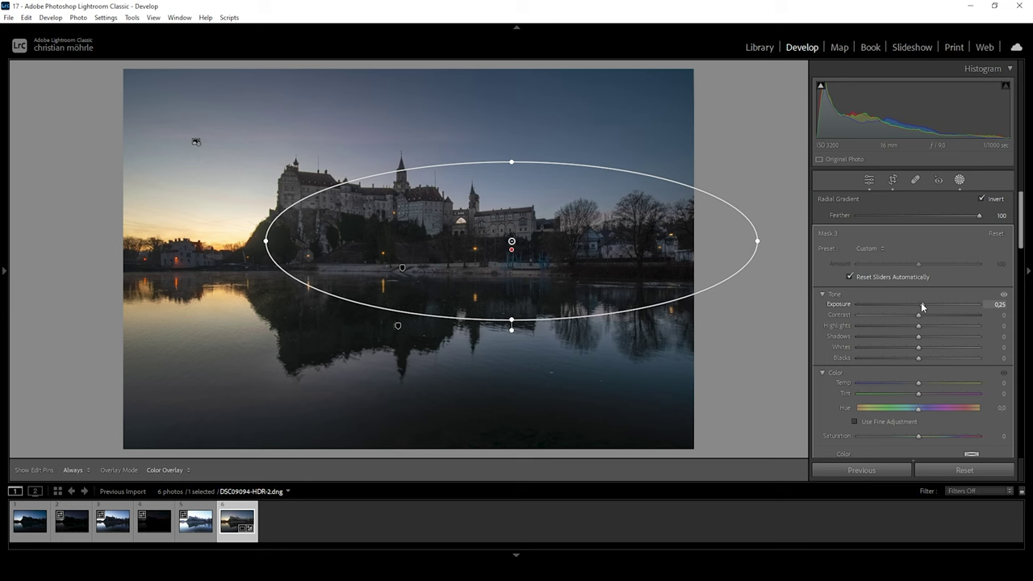
left_click_drag(923, 307, 925, 307)
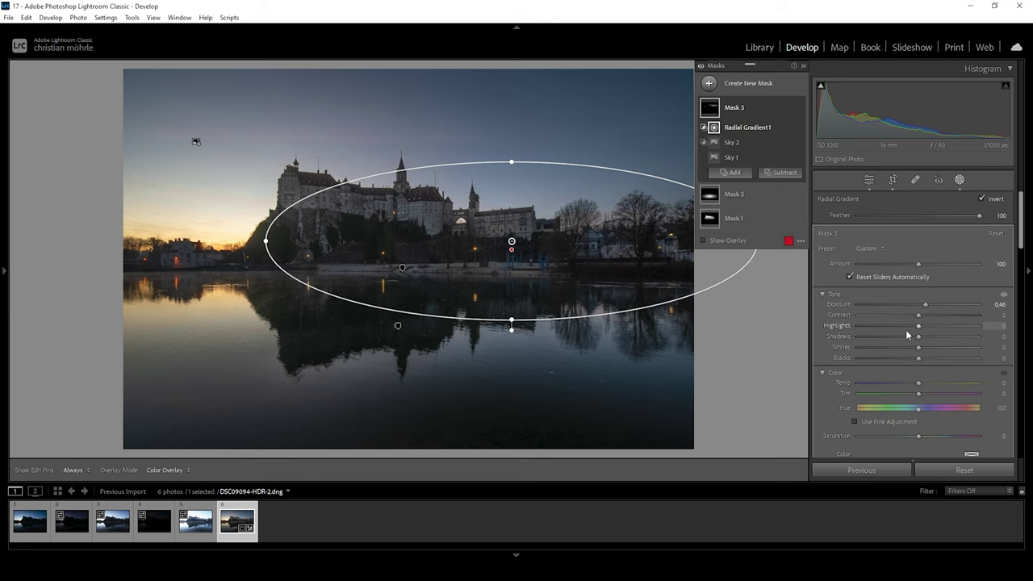
Create another sky mask and clean its edges around the castle and trees by subtracting an inverted sky selection
left_click(707, 84)
left_click(763, 119)
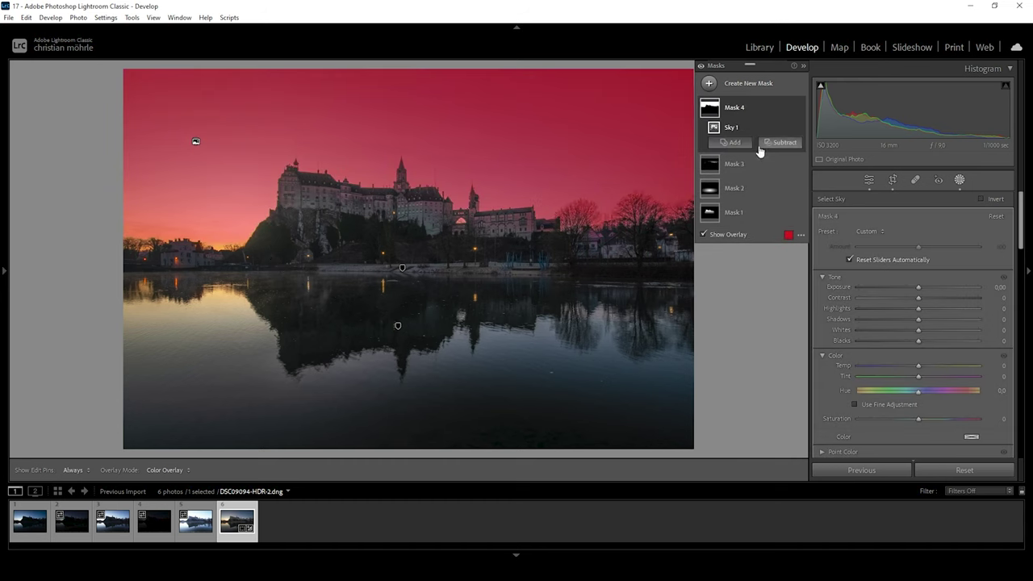
left_click(782, 143)
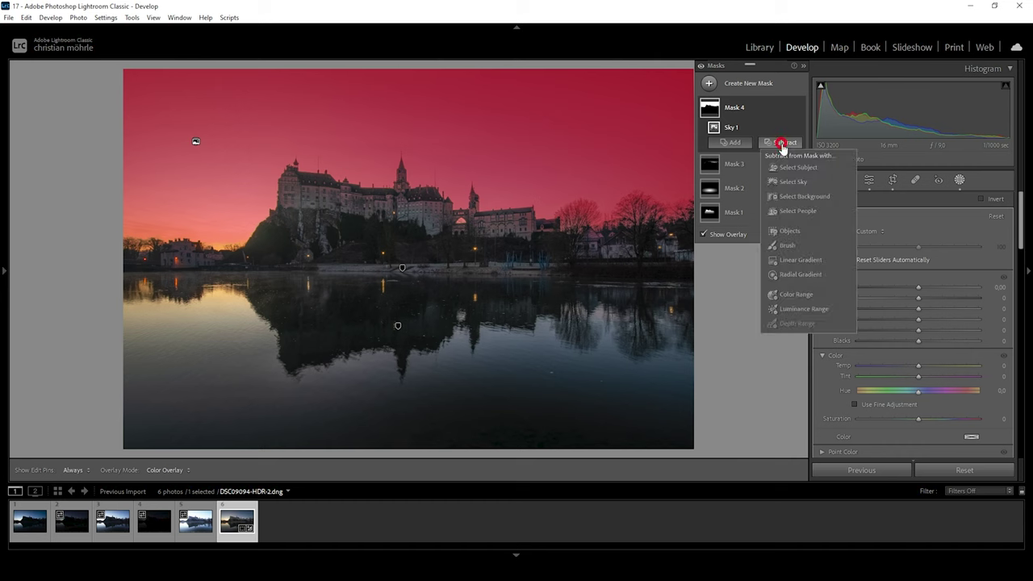
left_click(786, 181)
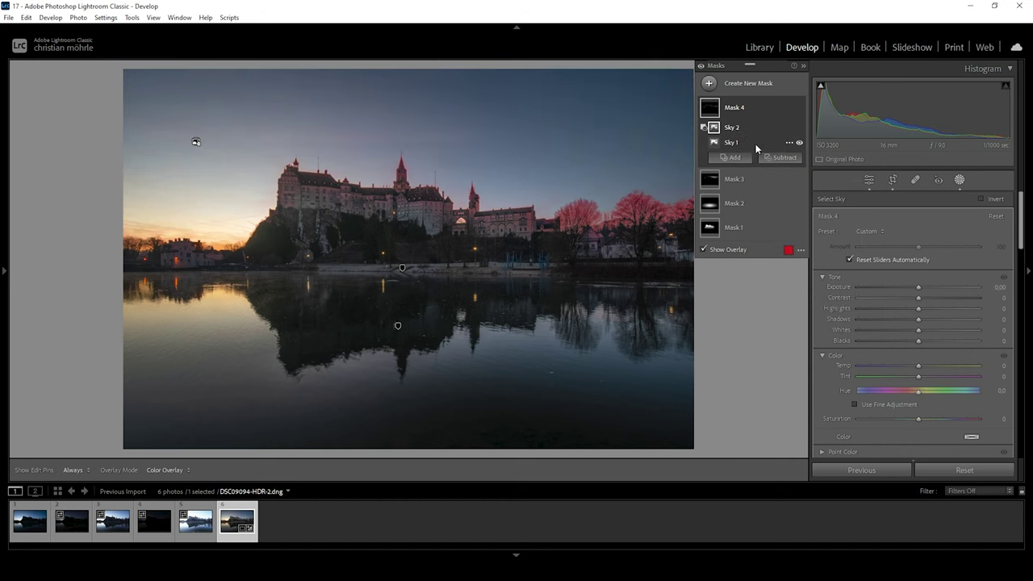
left_click(789, 128)
left_click(803, 164)
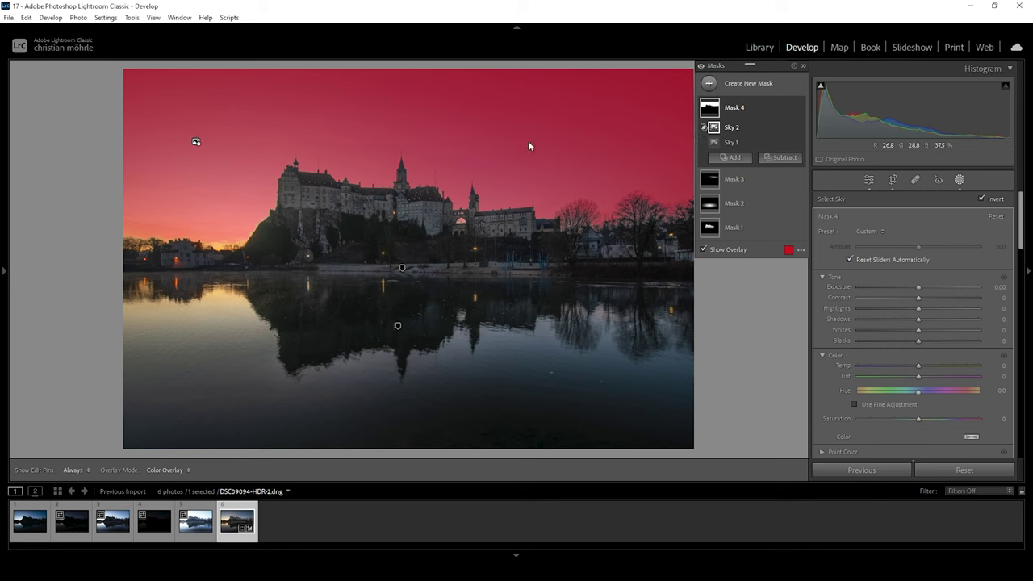
Subtract a slightly tilted linear gradient to keep only the lower sky masked, and set the mask's saturation to 45
mouse_move(762, 127)
left_click(780, 157)
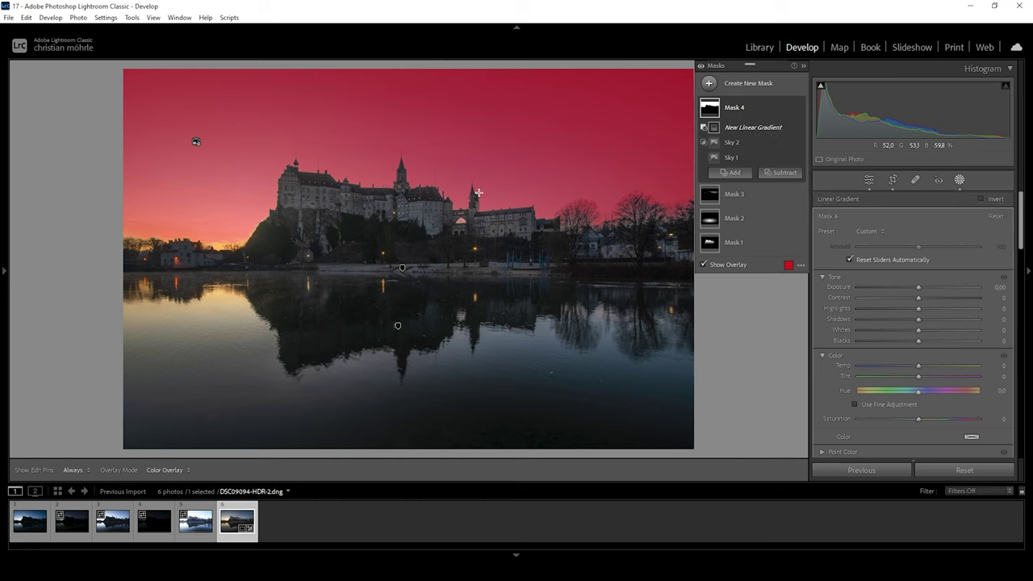
left_click_drag(398, 104, 376, 286)
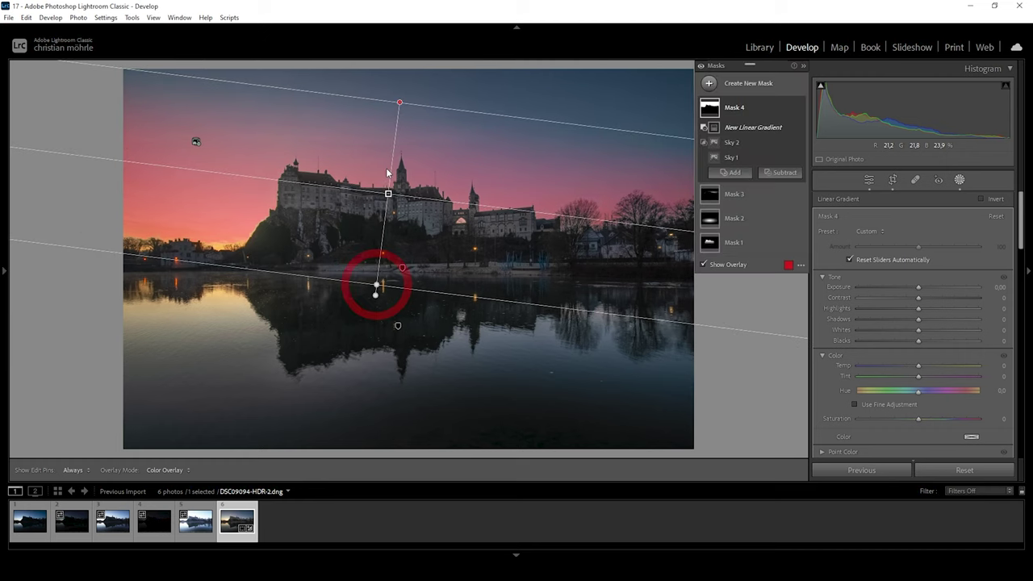
left_click_drag(398, 103, 396, 122)
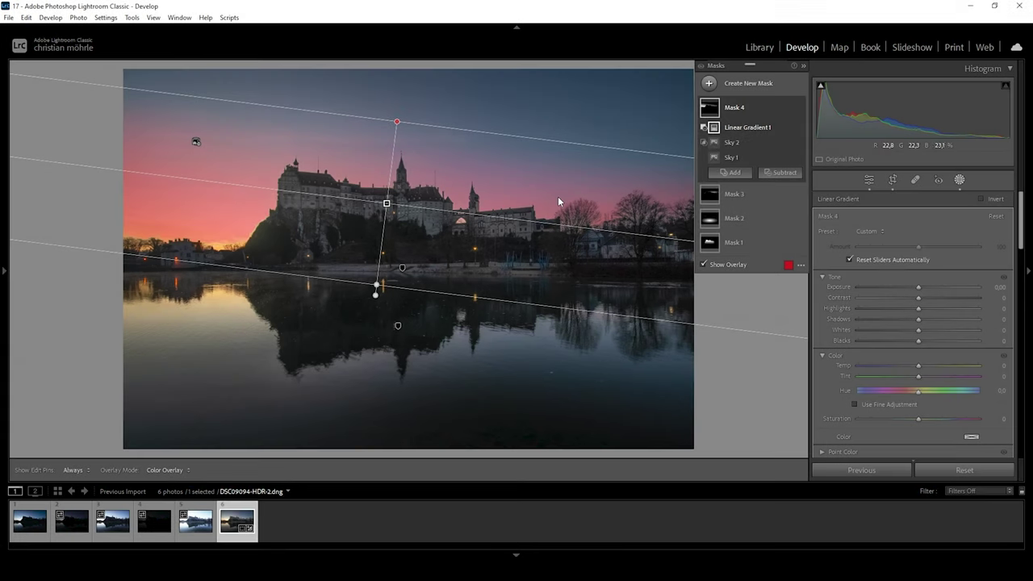
left_click_drag(919, 419, 946, 419)
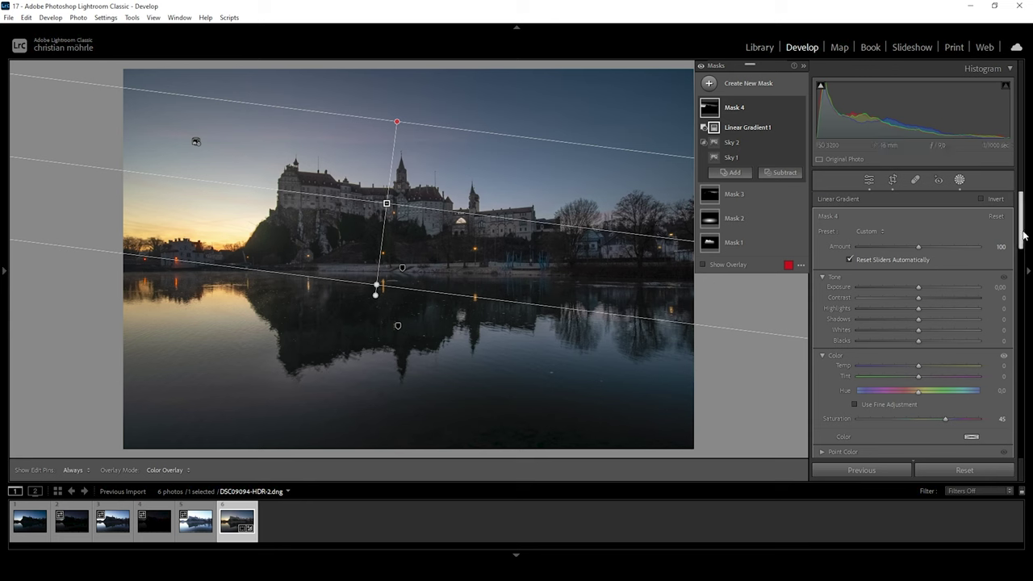
Tint the lower-sky mask orange with hue 29 and saturation 100, and raise the linear gradient's lower end slightly
scroll(1024, 234, "down", 3)
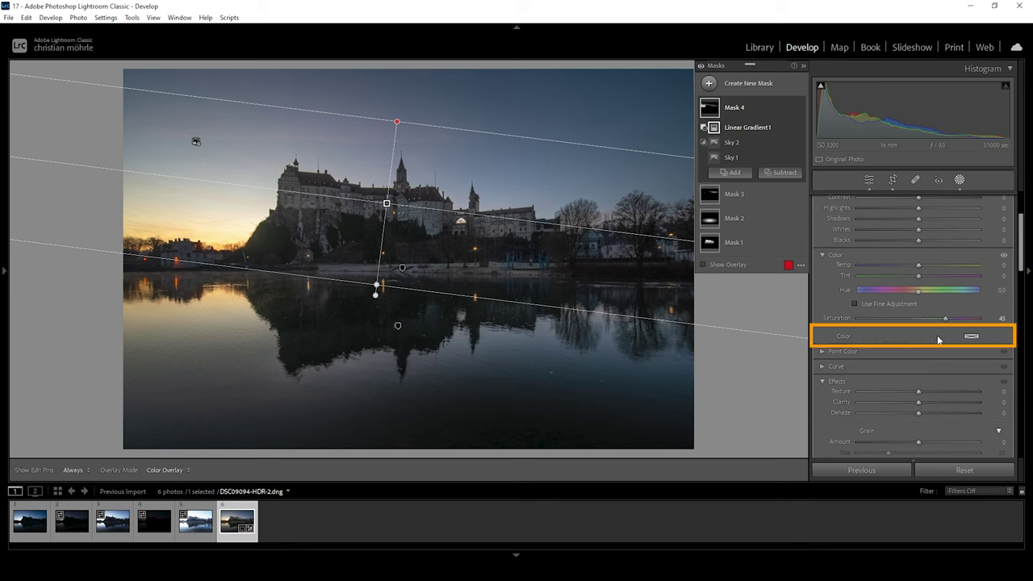
left_click(972, 337)
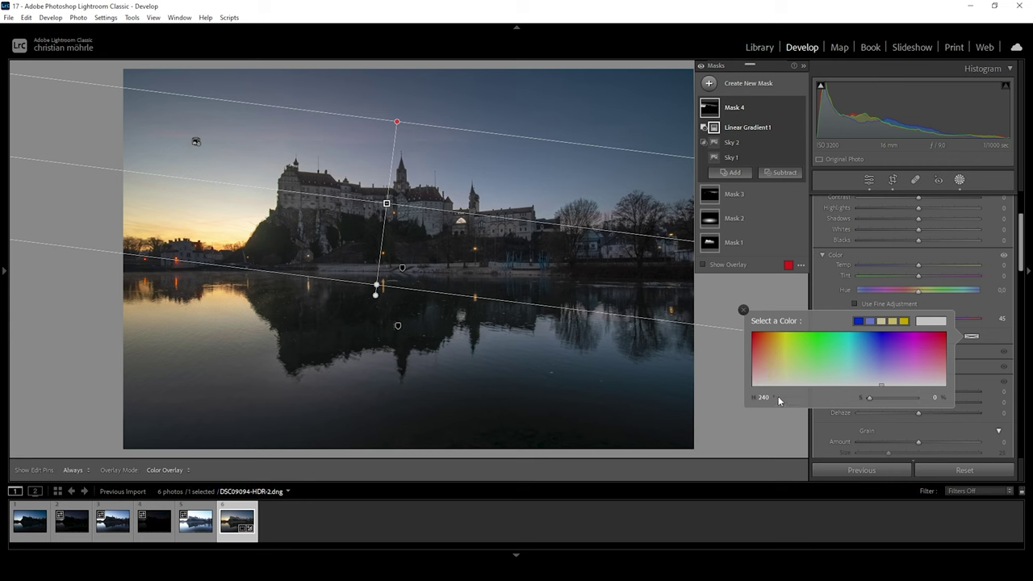
left_click_drag(767, 362, 768, 372)
left_click_drag(882, 398, 926, 402)
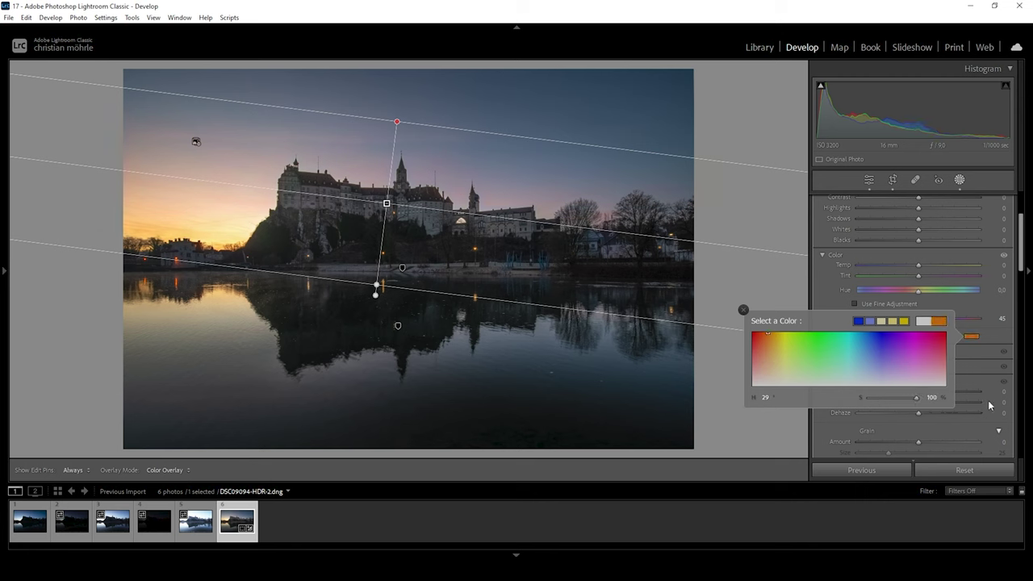
left_click_drag(991, 405, 988, 402)
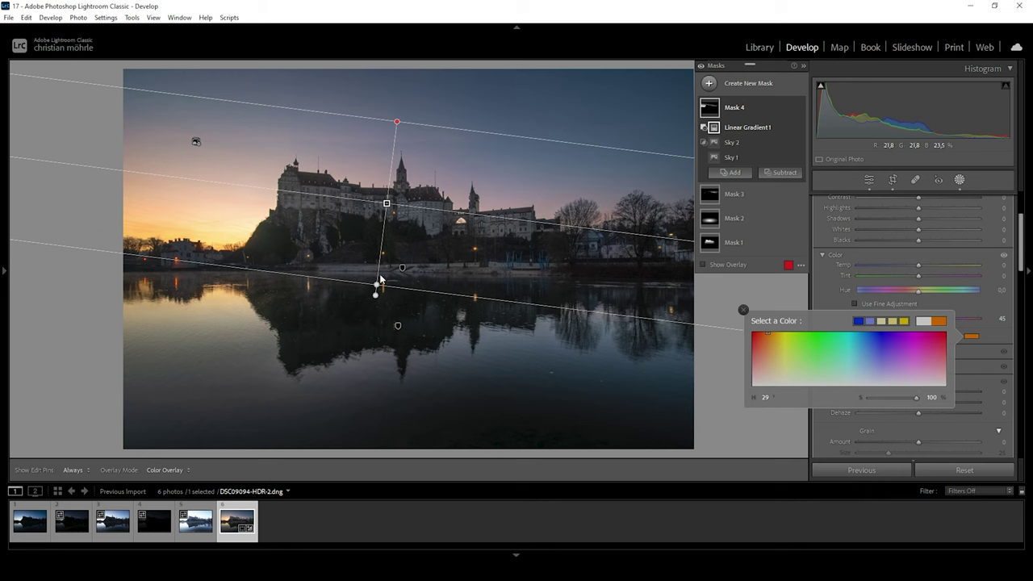
left_click_drag(377, 285, 380, 263)
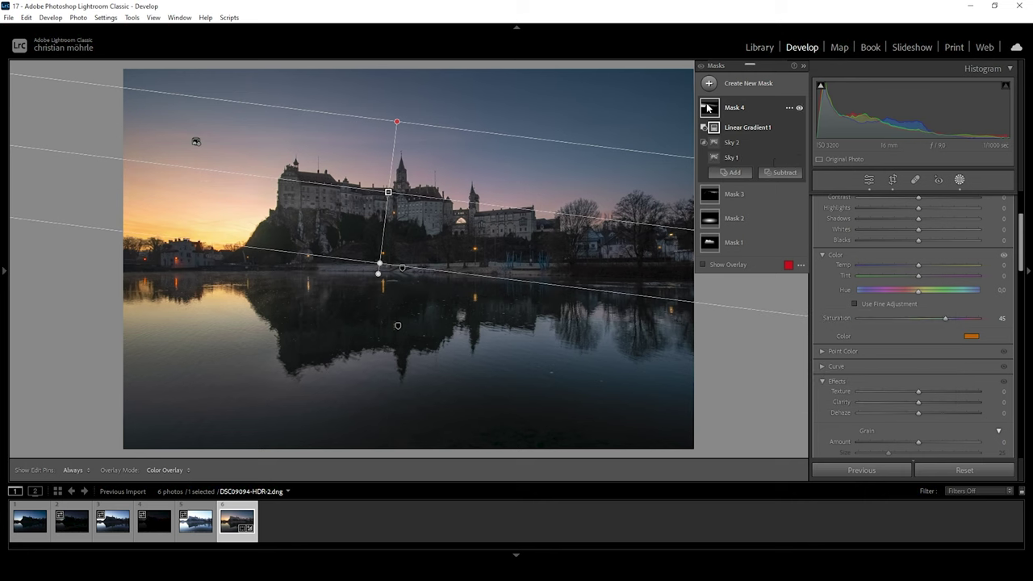
Create a large radial gradient mask around the sunset glow left of the castle and intersect it with the sky
left_click(730, 172)
left_click(781, 212)
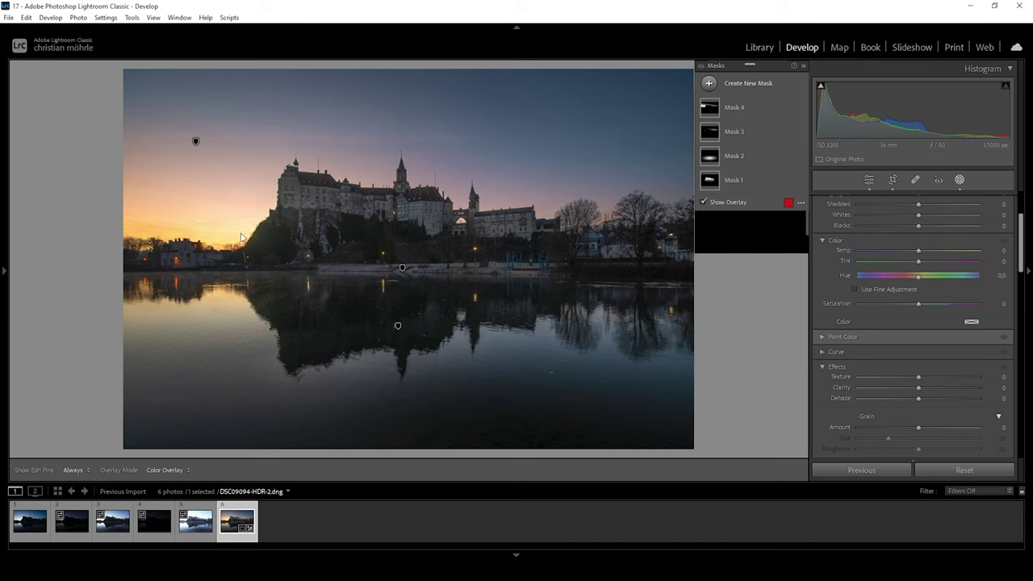
left_click_drag(55, 164, 333, 296)
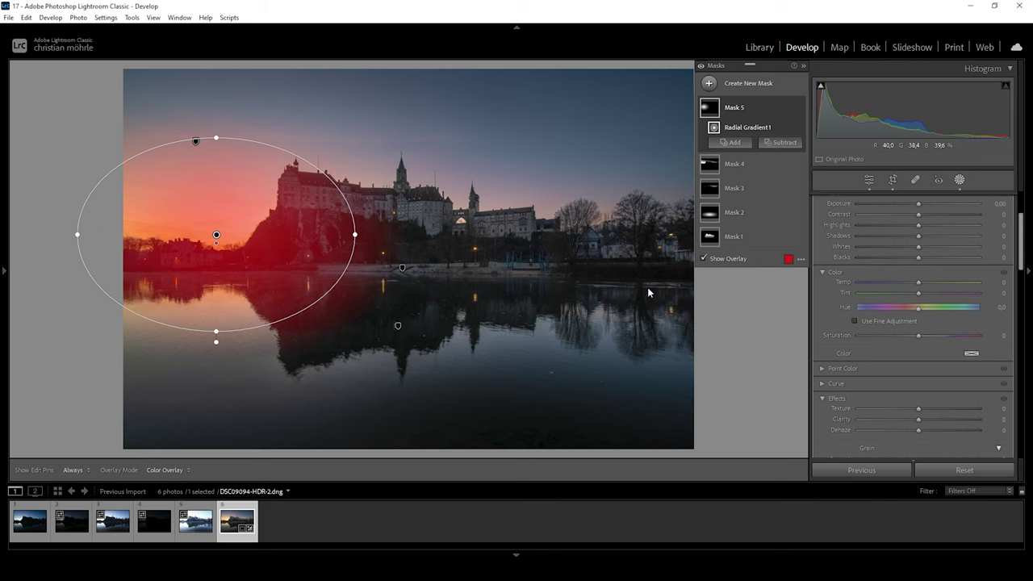
left_click(789, 110)
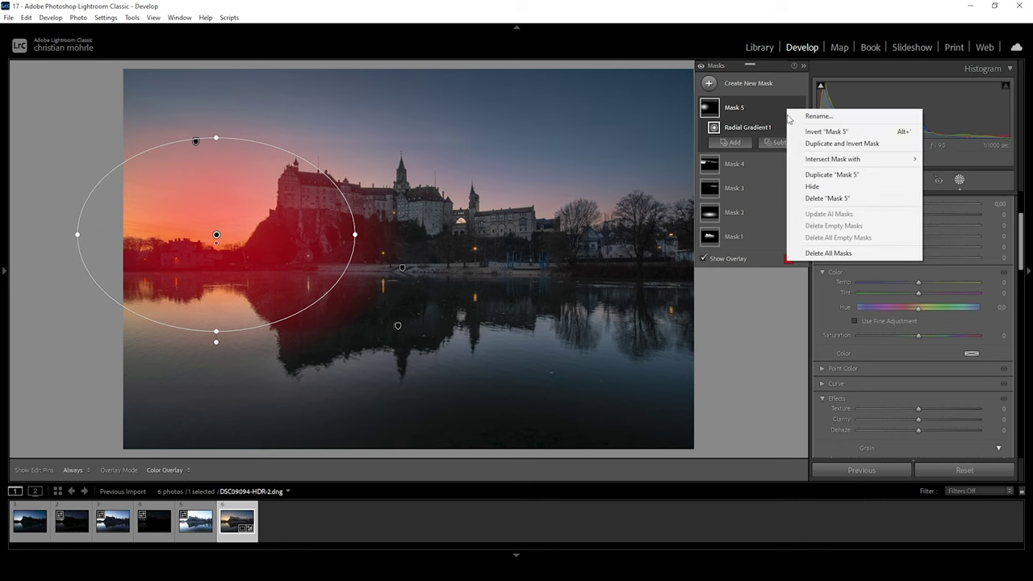
mouse_move(823, 167)
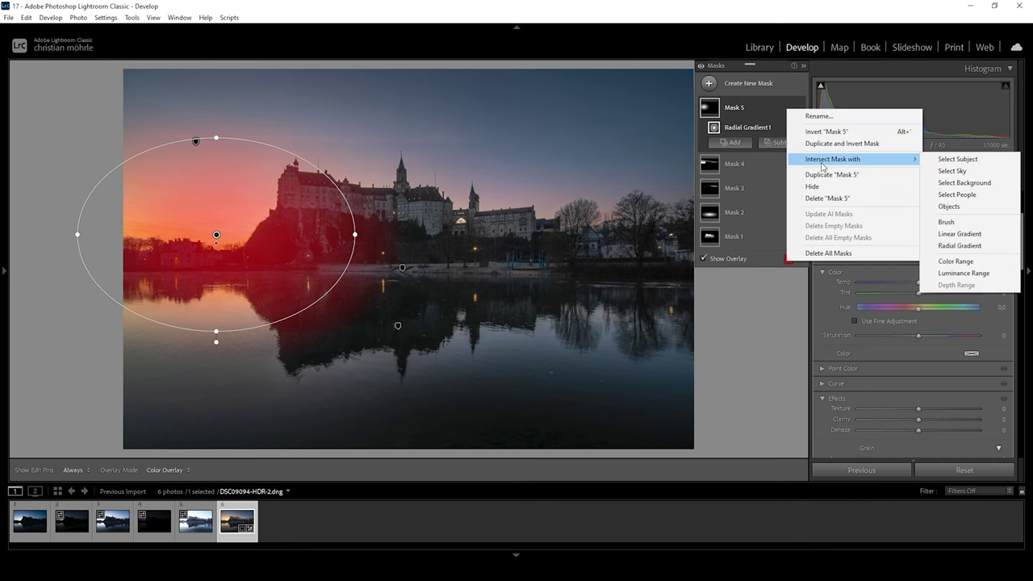
left_click(953, 171)
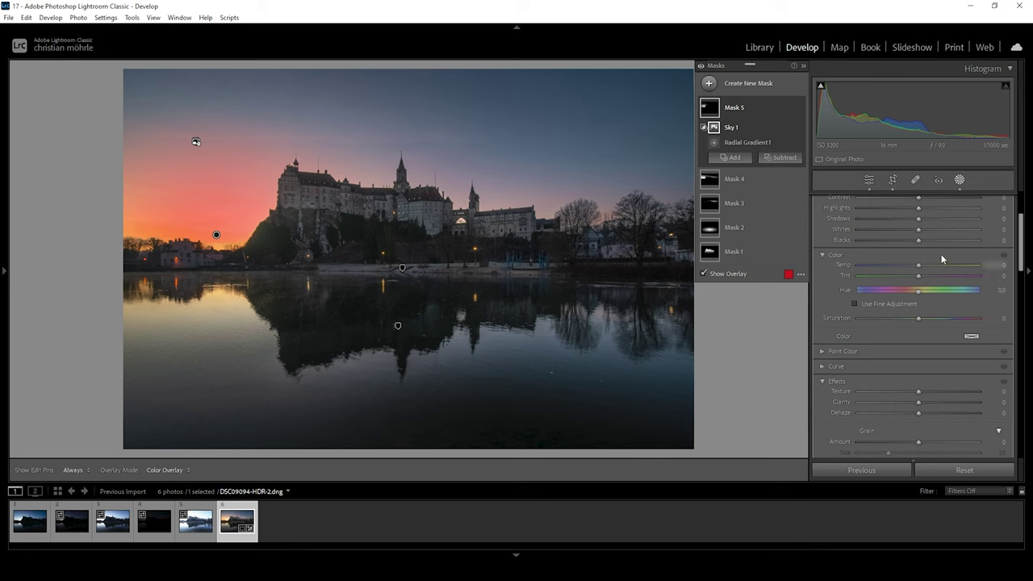
Warm up the sunset glow by setting the mask's temperature to 69 and tint to 30
left_click_drag(918, 270, 938, 269)
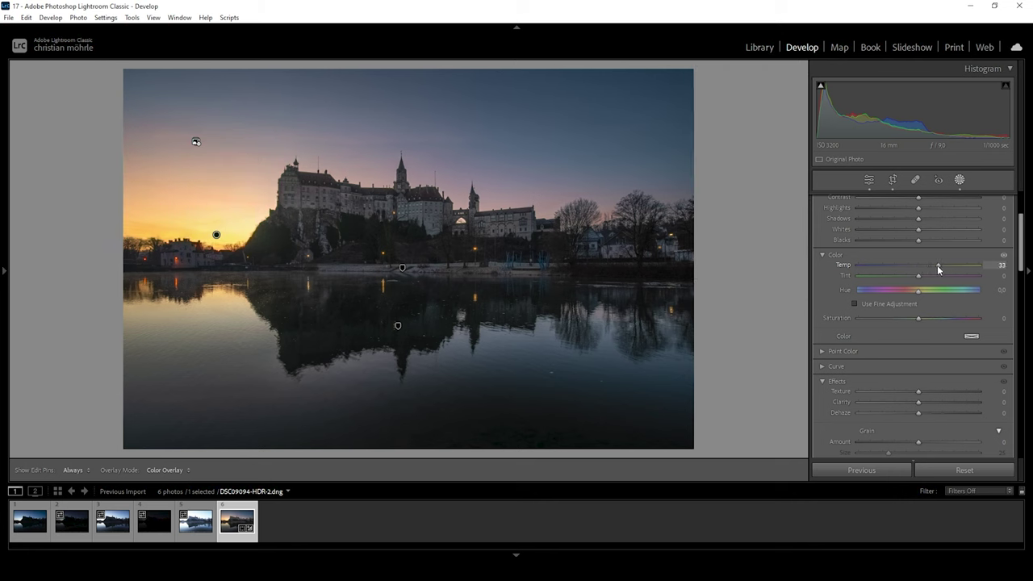
left_click_drag(942, 267, 960, 268)
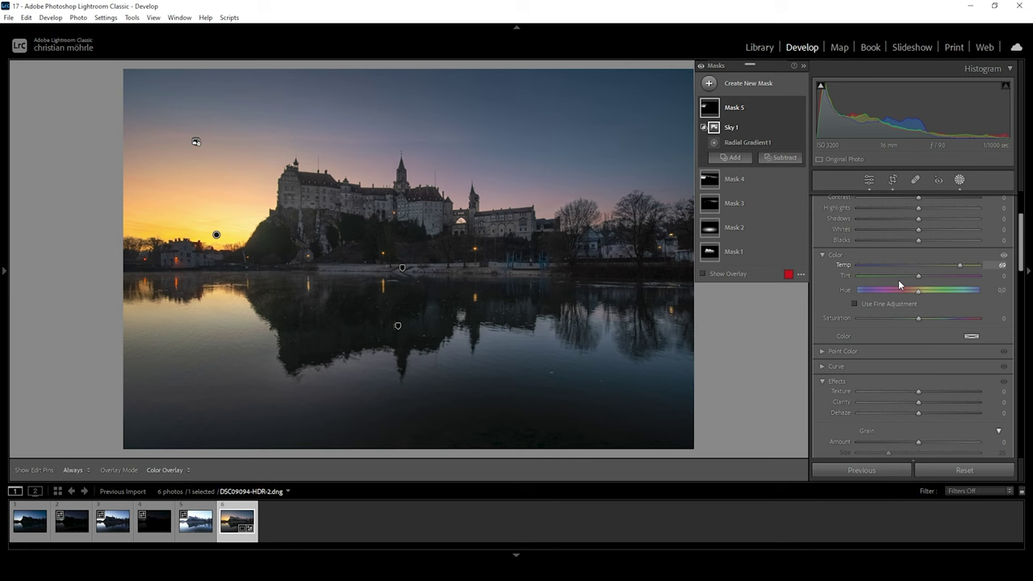
left_click_drag(919, 280, 944, 283)
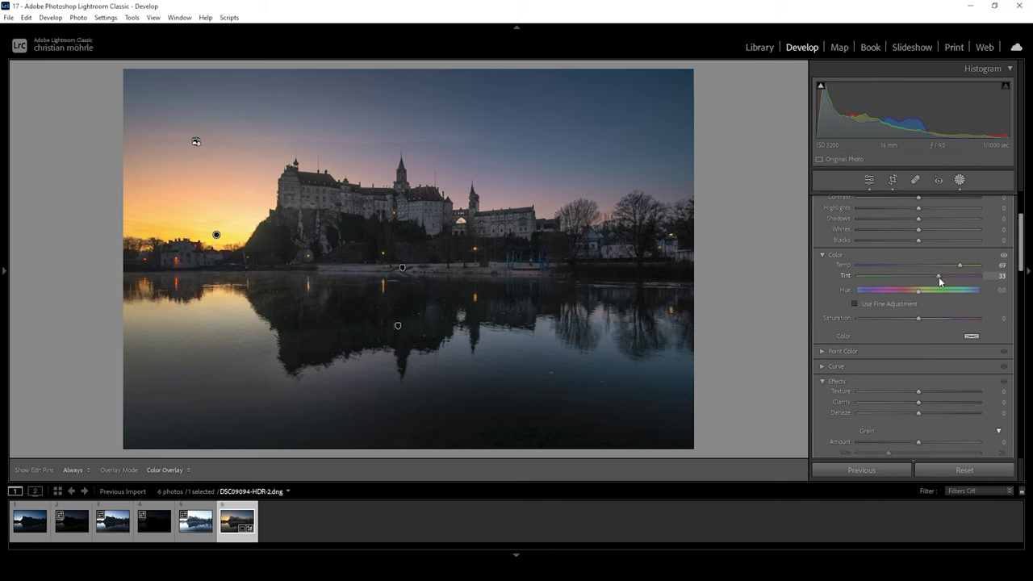
left_click_drag(939, 280, 942, 280)
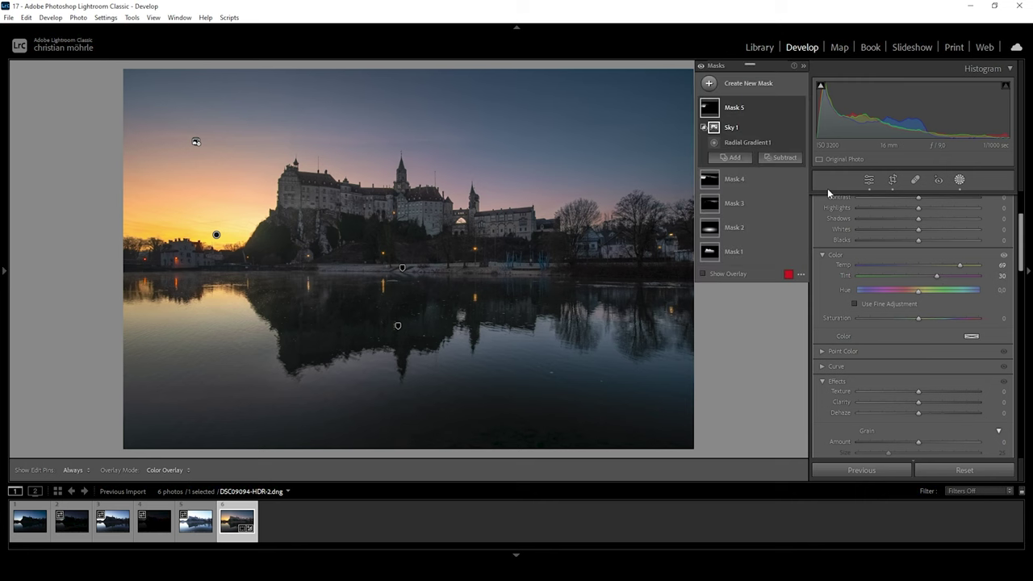
Add a small oval radial gradient mask over the horizon at the sunset, beside the castle hill
left_click(709, 83)
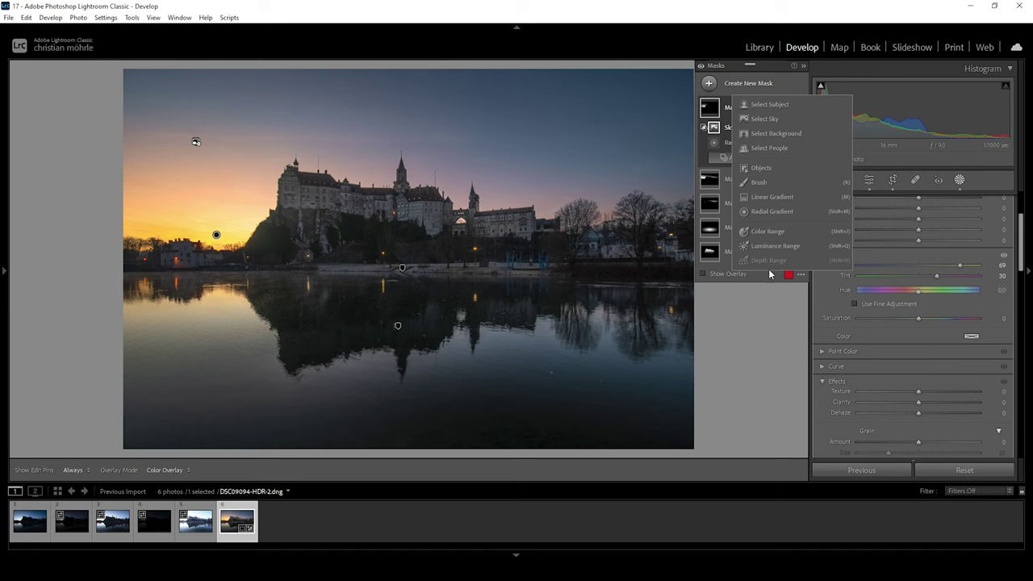
left_click(768, 212)
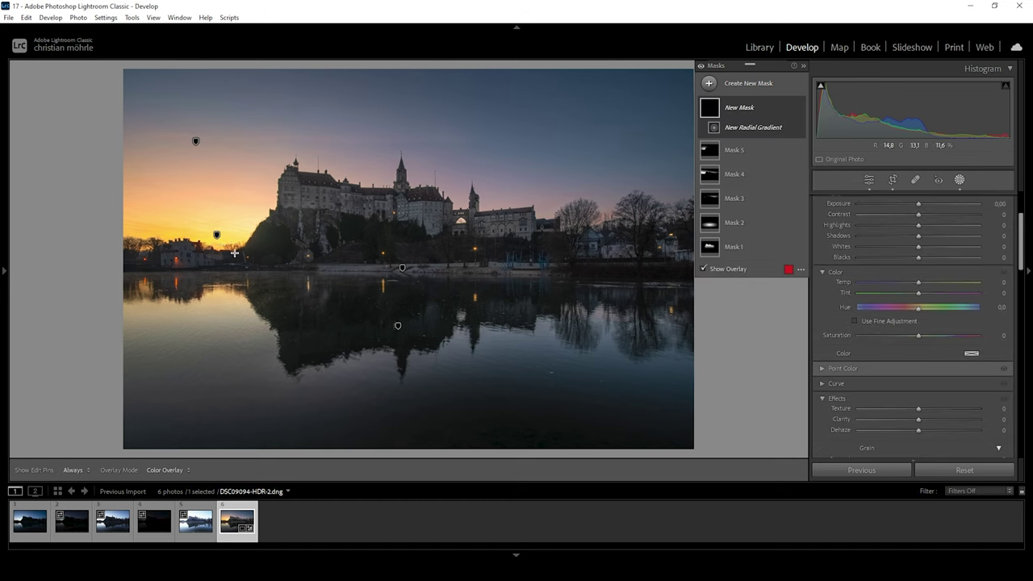
mouse_move(250, 251)
left_mouse_down()
mouse_move(295, 274)
mouse_move(255, 246)
left_mouse_up()
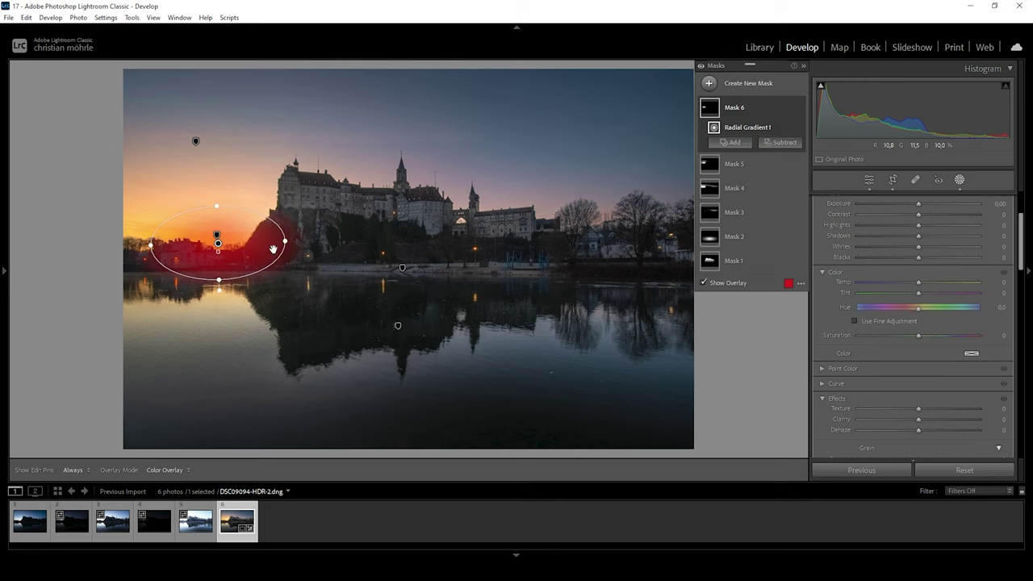
Set the horizon sunset mask's whites to 45 and nudge its radial gradient slightly
left_click_drag(919, 247, 934, 250)
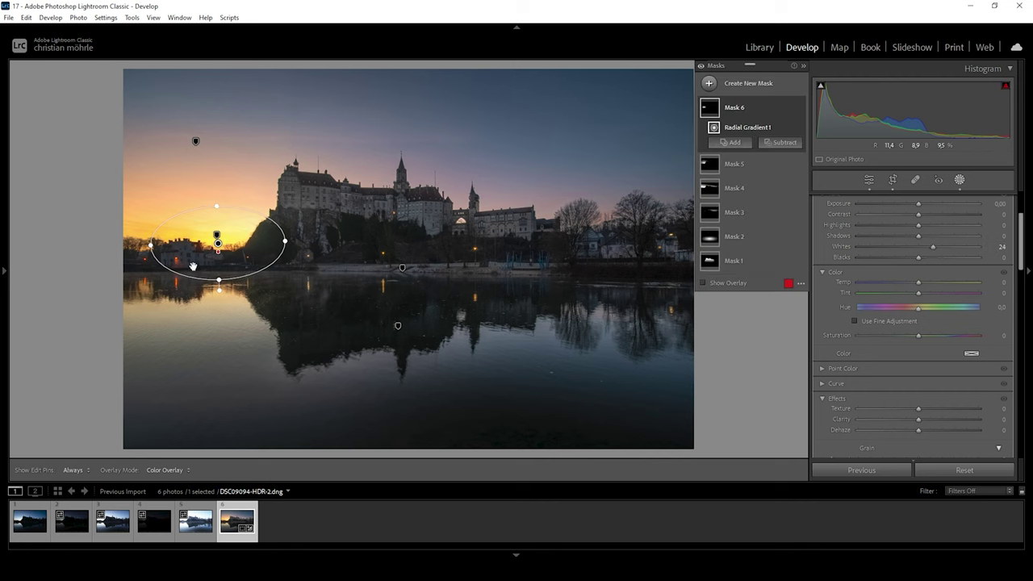
mouse_move(222, 254)
left_mouse_down()
mouse_move(259, 259)
mouse_move(221, 256)
mouse_move(236, 246)
left_mouse_up()
left_click_drag(933, 247, 948, 248)
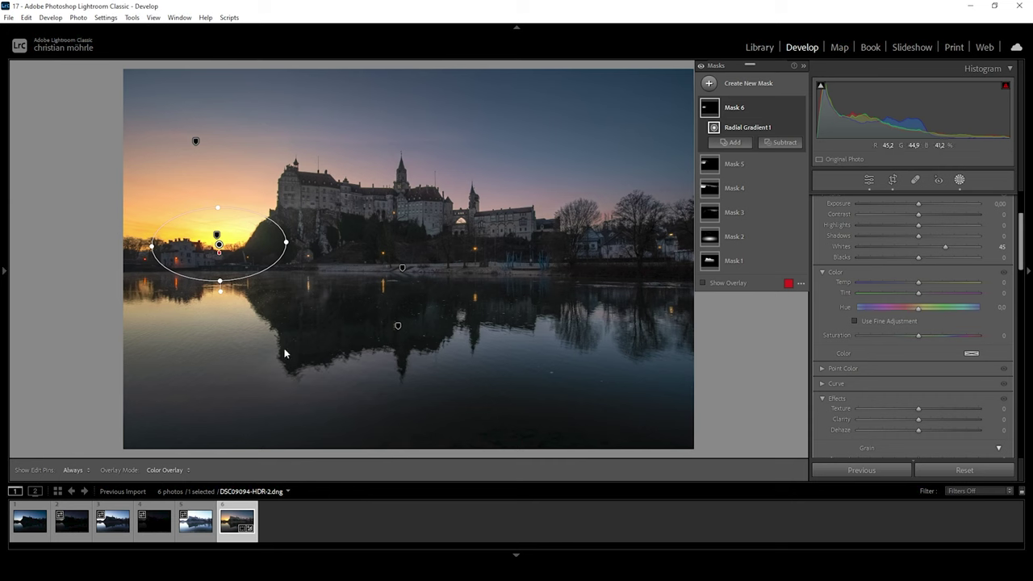
Add a small oval radial gradient mask over the sunset's reflection in the water
left_click(721, 84)
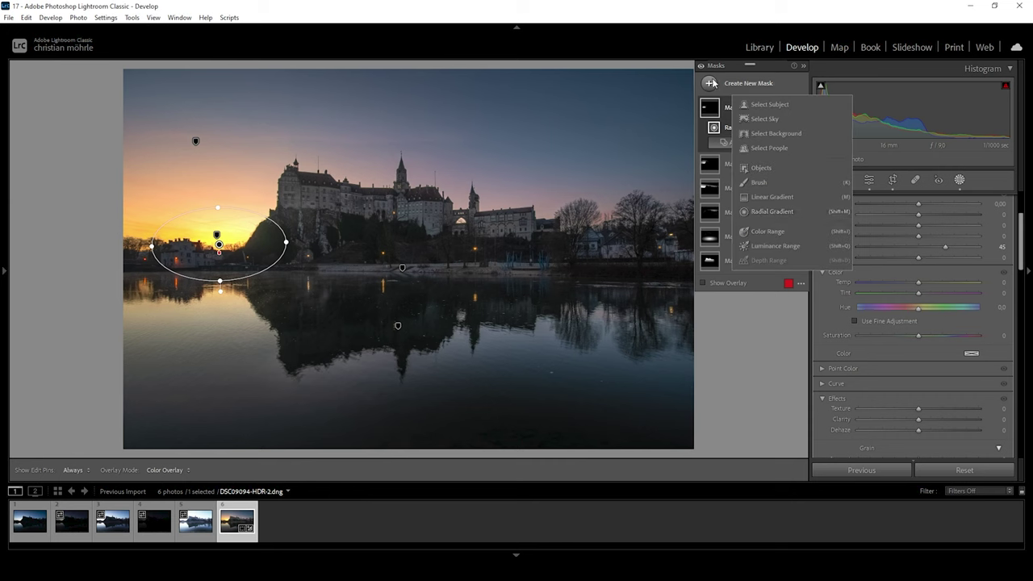
left_click(785, 213)
mouse_move(217, 298)
left_mouse_down()
mouse_move(275, 323)
mouse_move(230, 307)
left_mouse_up()
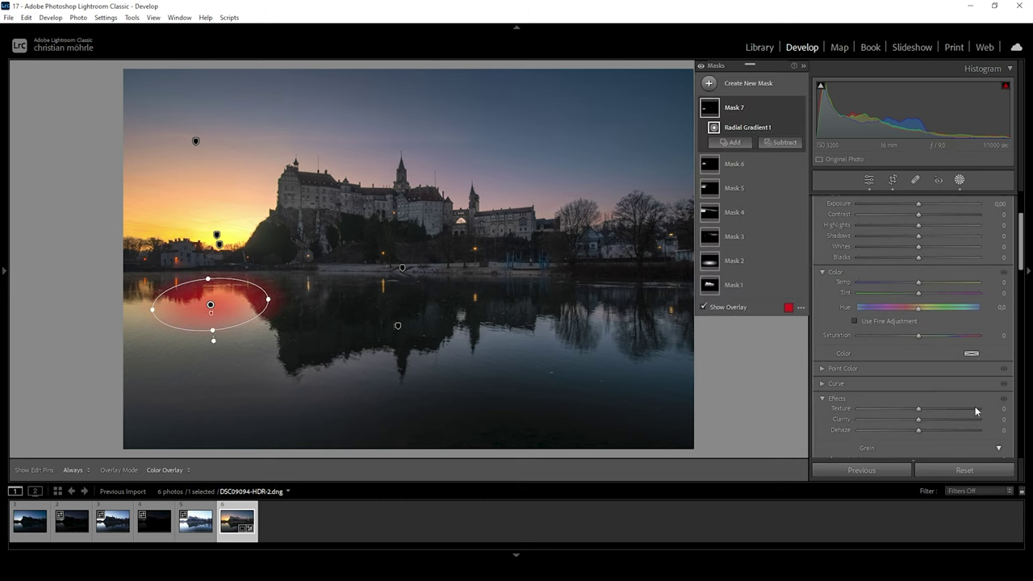
Set the sunset reflection mask's whites to 39 and temperature to 30, and make its oval taller
mouse_move(925, 253)
left_mouse_down()
mouse_move(950, 250)
mouse_move(942, 247)
left_mouse_up()
left_click_drag(918, 282, 954, 284)
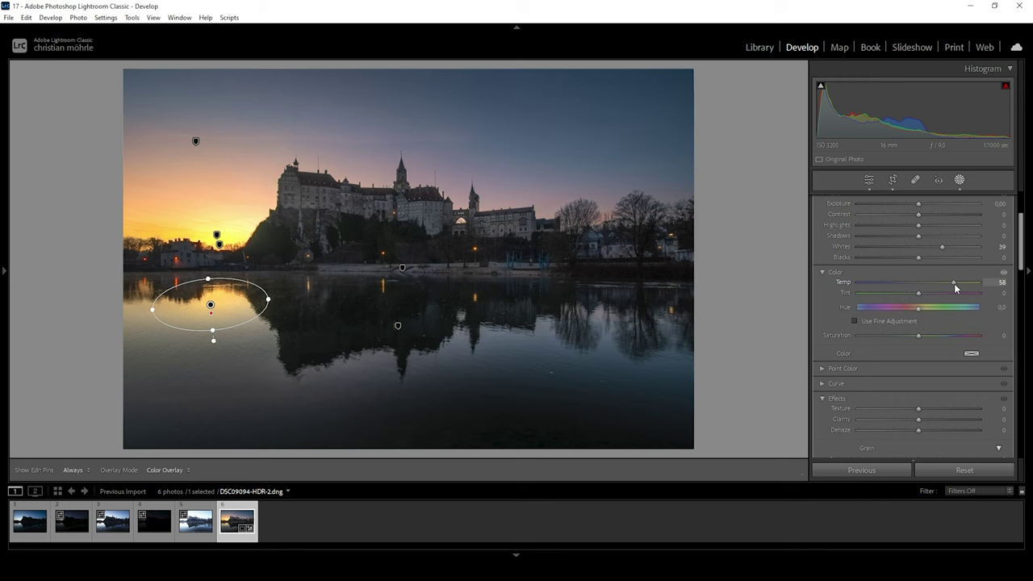
left_click_drag(943, 283, 944, 283)
left_click_drag(212, 330, 223, 337)
left_click_drag(228, 294, 229, 294)
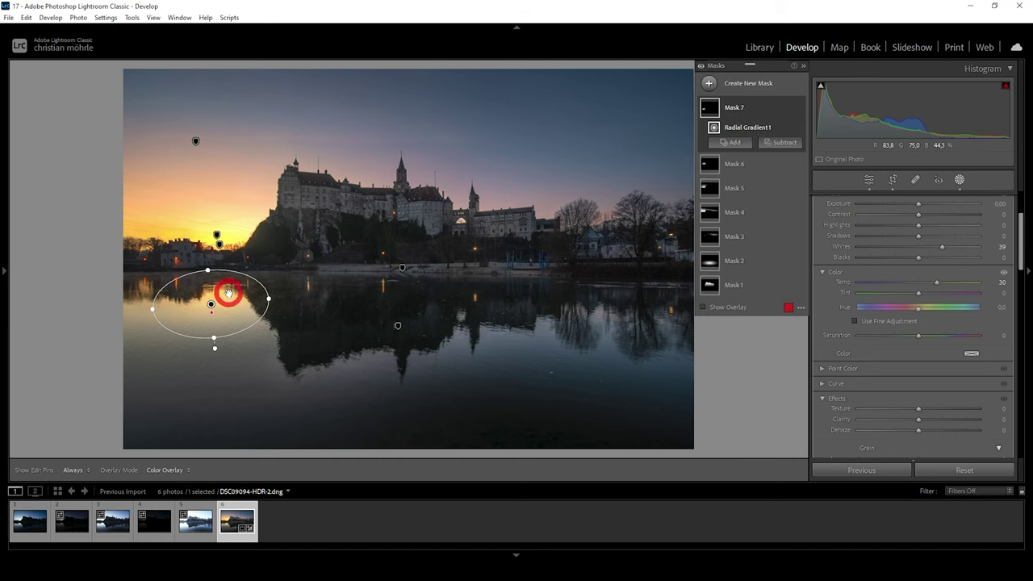
Create a large oval radial gradient mask over the castle and its reflection, with exposure 0.07 and shadows 69
left_click(731, 142)
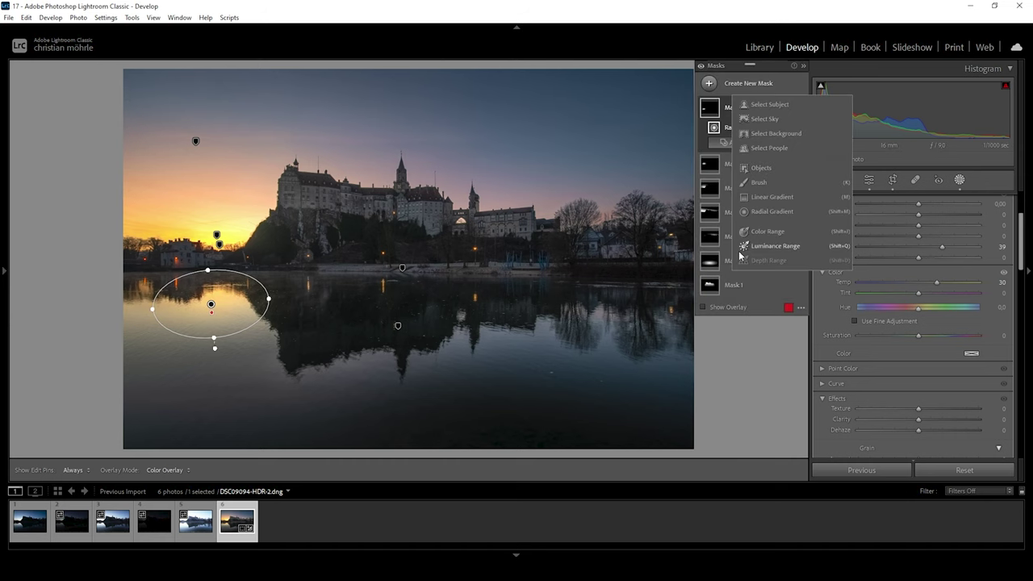
left_click(765, 213)
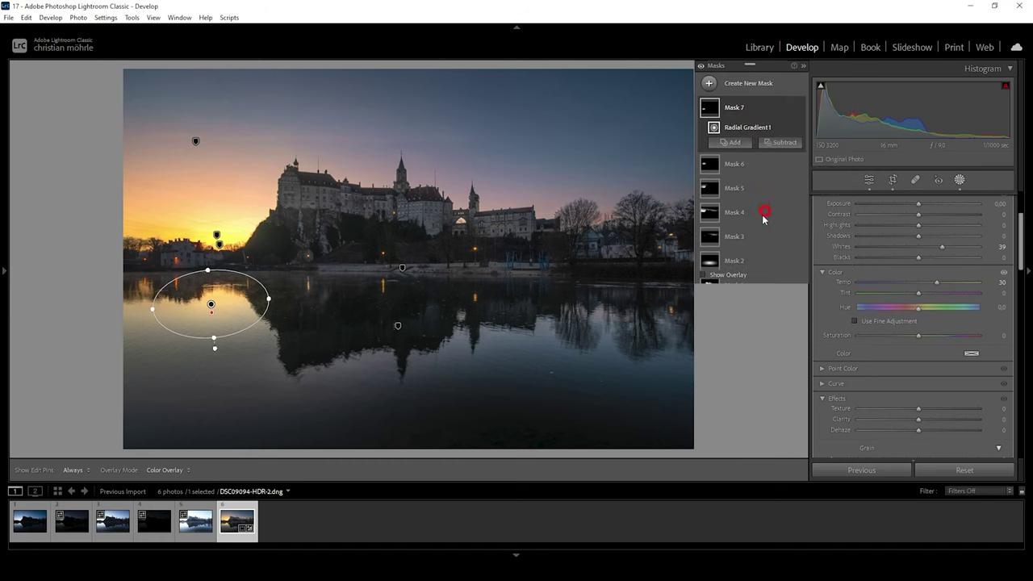
left_click_drag(399, 263, 607, 371)
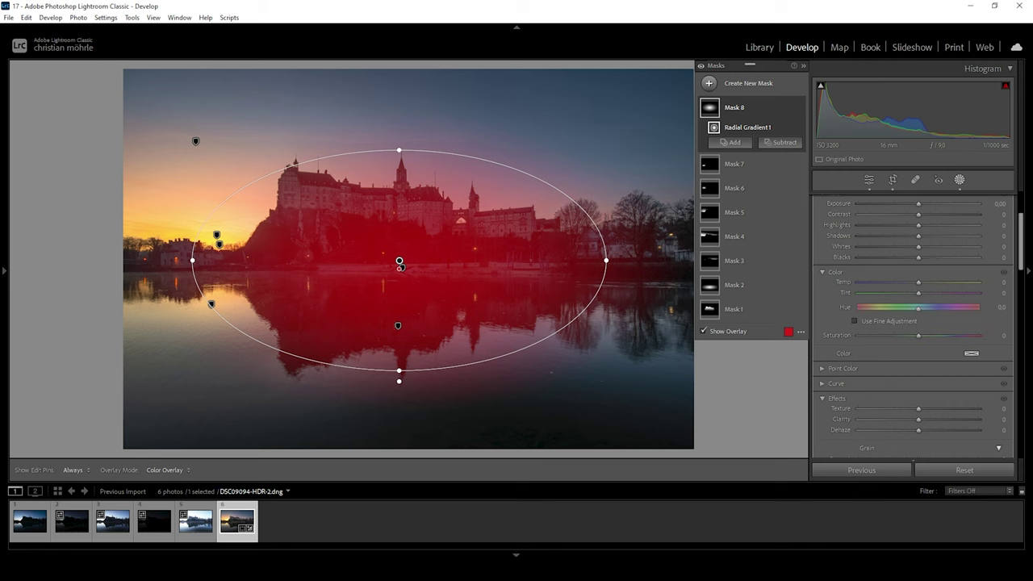
scroll(920, 307, "up", 3)
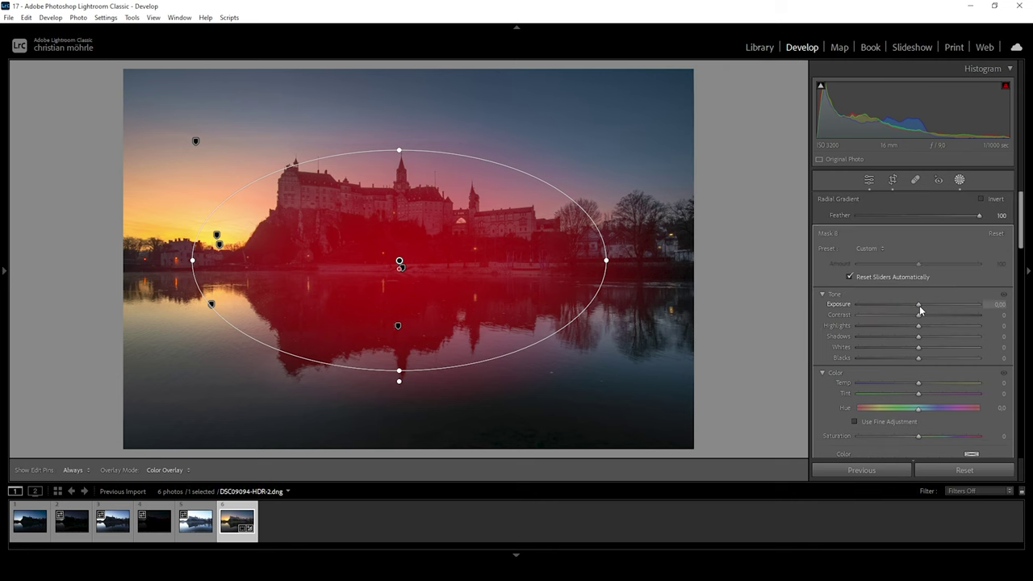
left_click_drag(920, 310, 922, 310)
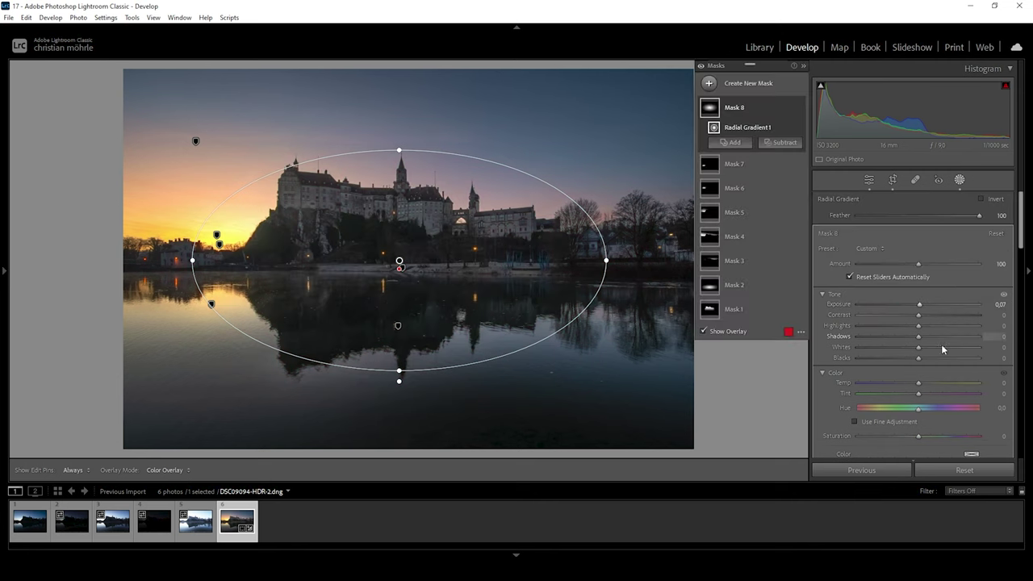
left_click_drag(918, 338, 959, 337)
Create a luminance range mask for the midtones, with a lower range of 3/40 and an upper range of 66/96
left_click(708, 83)
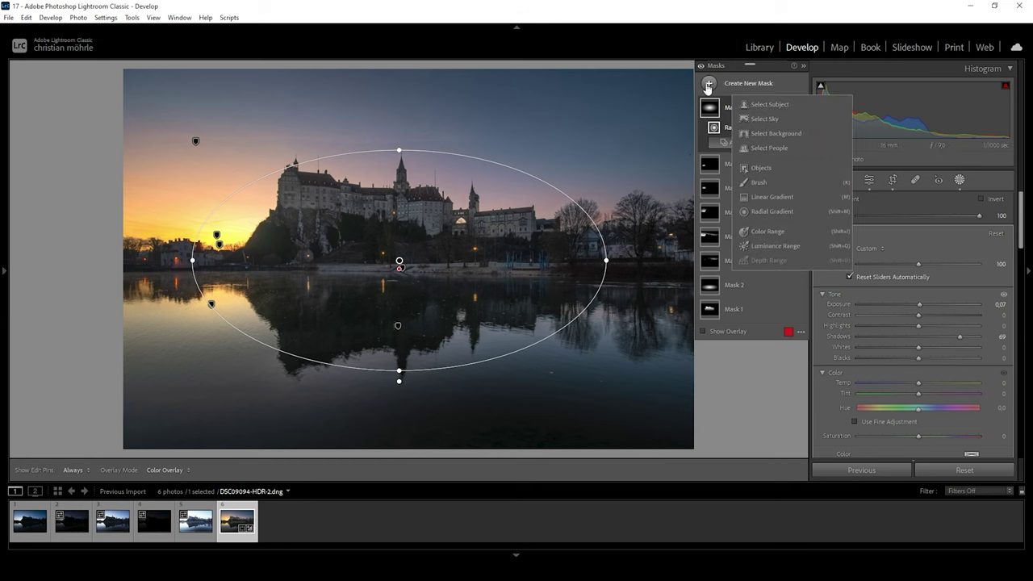
left_click(773, 247)
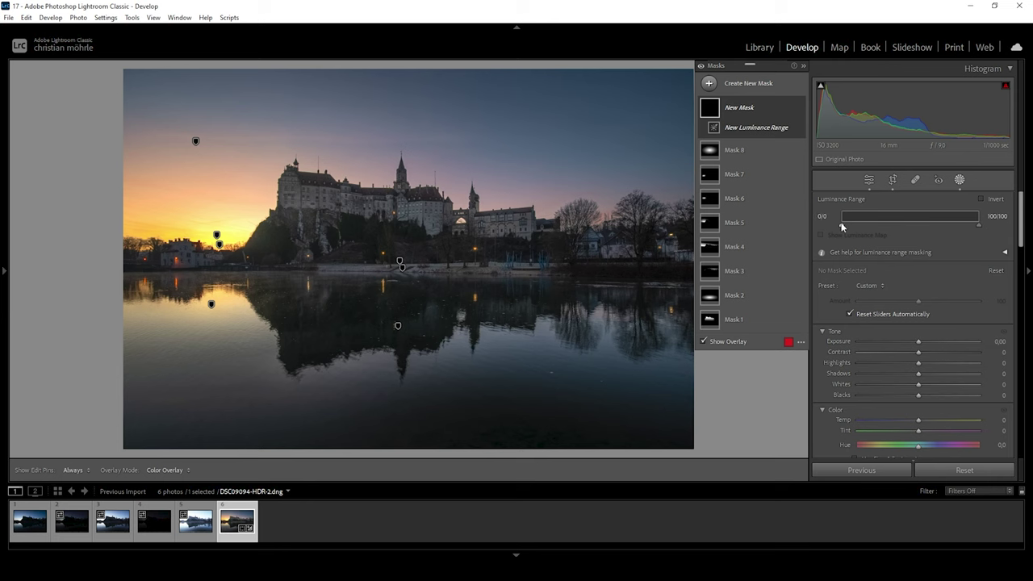
left_click_drag(844, 229, 846, 229)
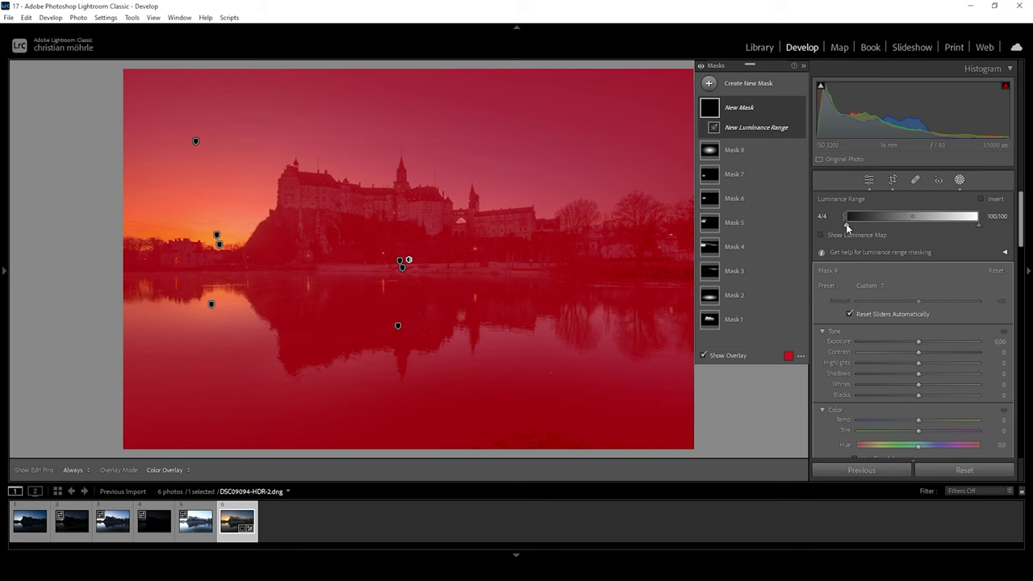
left_click_drag(847, 228, 847, 228)
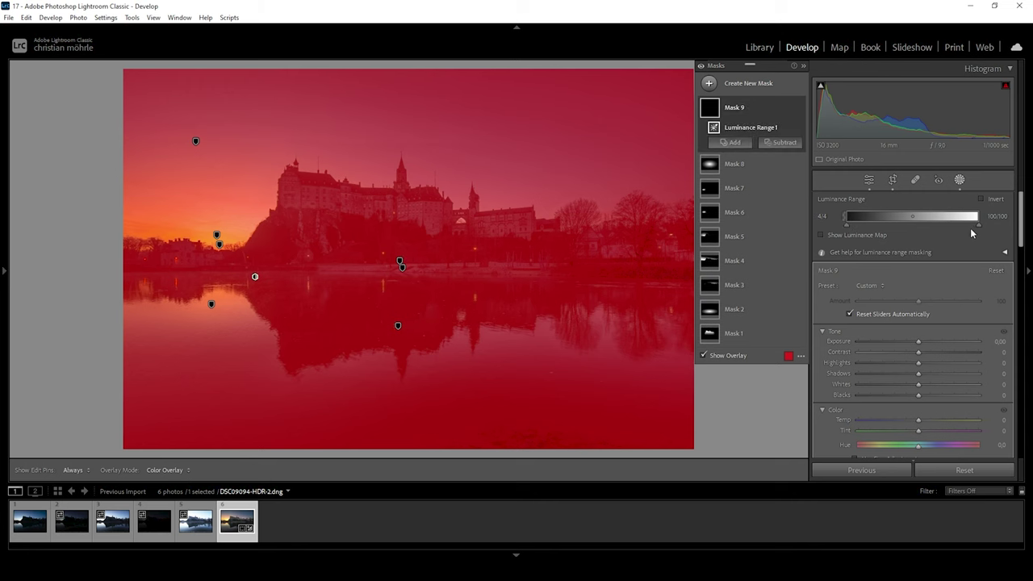
left_click_drag(977, 229, 974, 227)
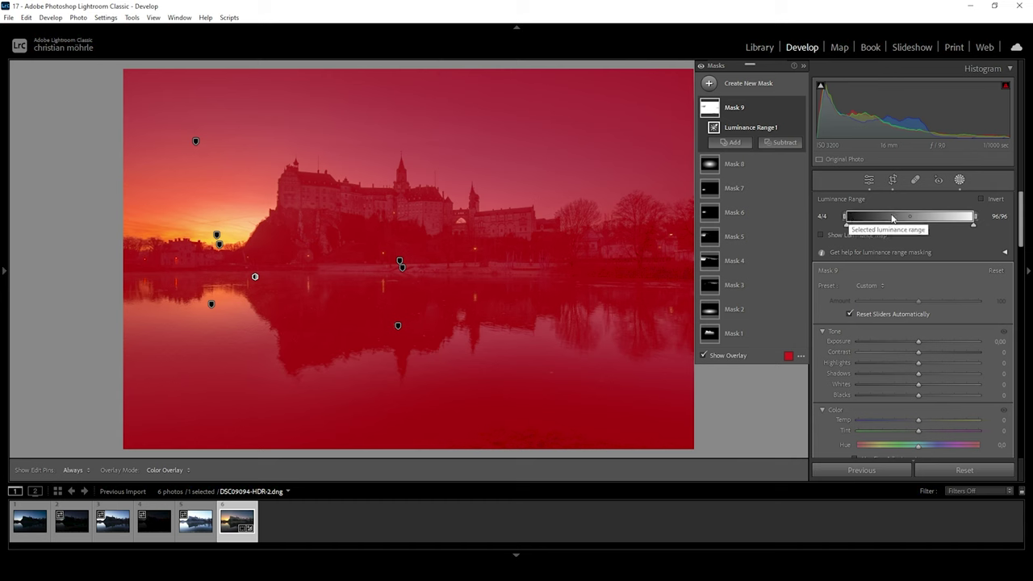
left_click_drag(845, 218, 895, 217)
left_click_drag(975, 216, 930, 216)
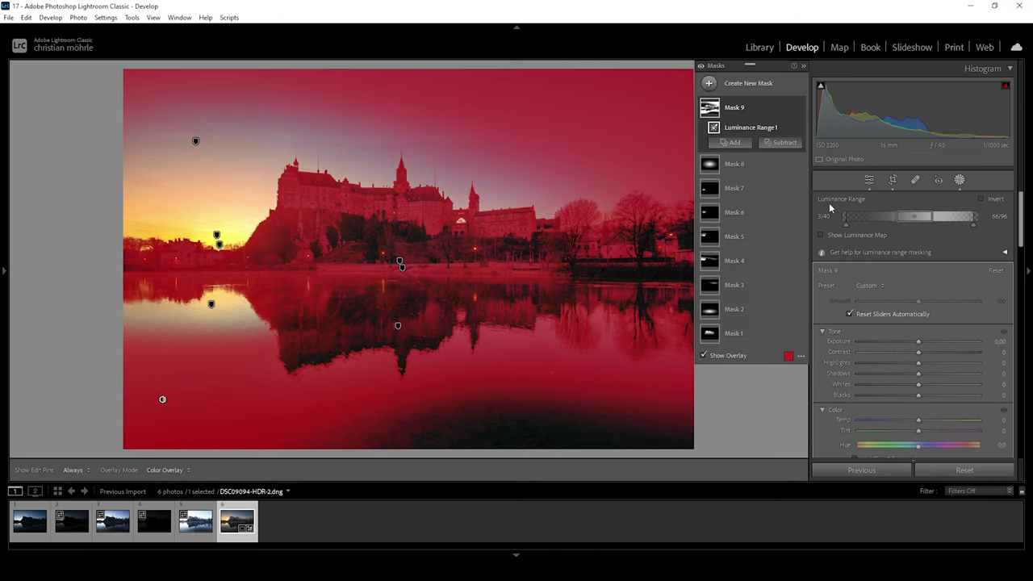
Subtract the sky from the luminance mask and set its exposure to 0.25, highlights to 10 and shadows to -13
left_click(767, 142)
left_click(793, 182)
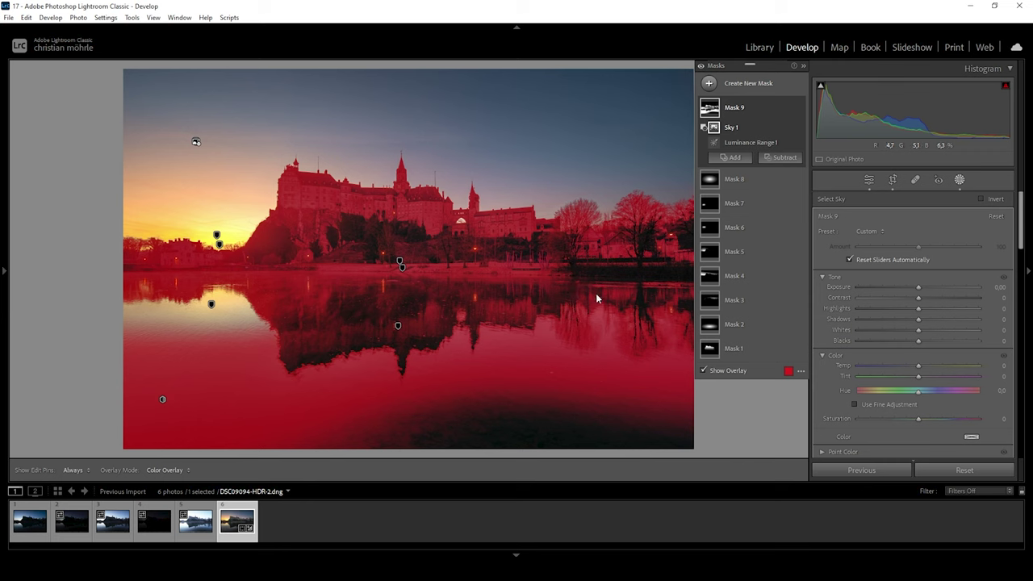
left_click(919, 288)
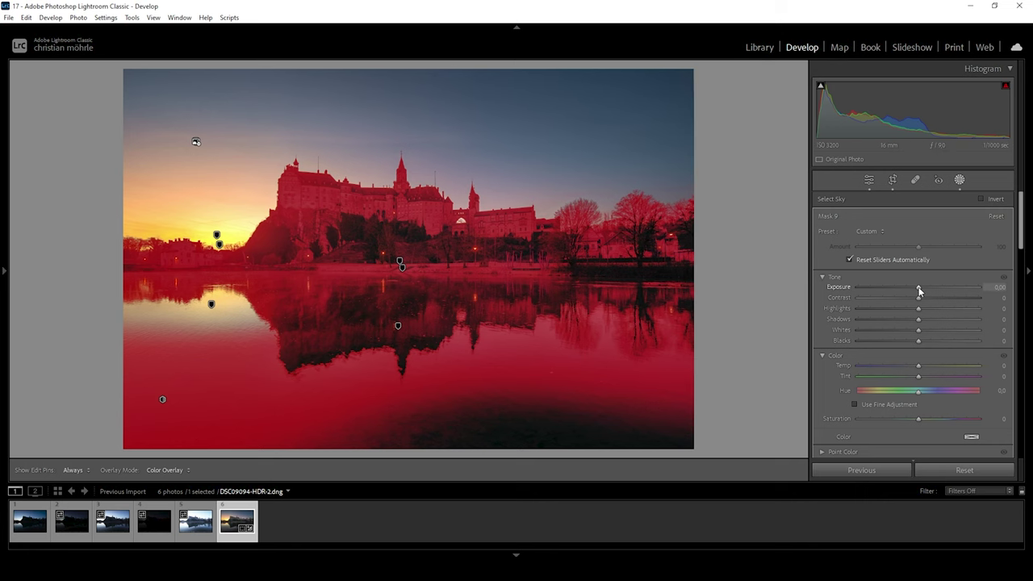
left_click_drag(919, 289, 910, 319)
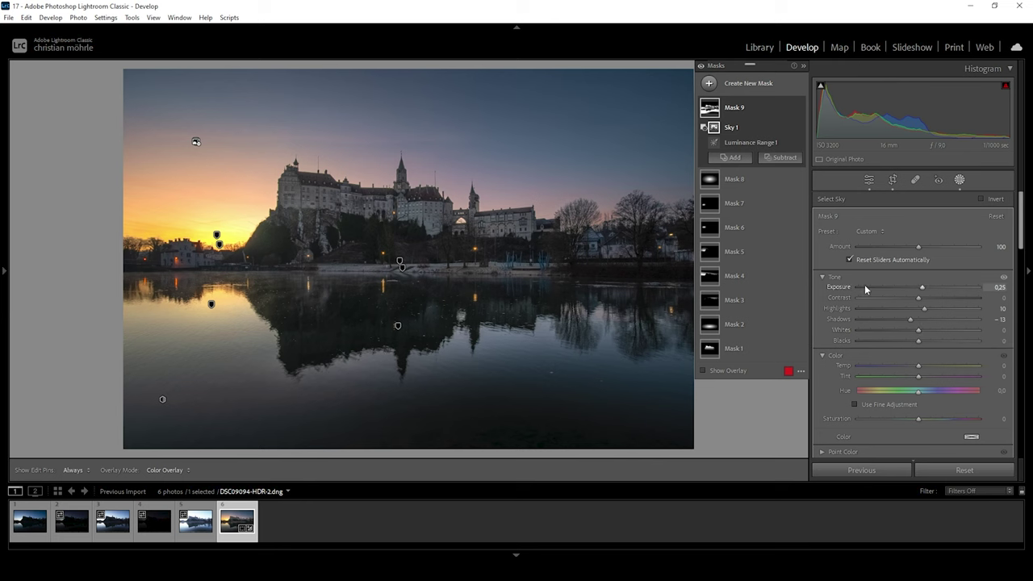
Switch all masks off and on again to compare the photo with and without the local adjustments
left_click(701, 66)
left_click(702, 66)
mouse_move(170, 193)
left_mouse_down()
mouse_move(258, 207)
mouse_move(115, 196)
mouse_move(254, 219)
mouse_move(102, 202)
mouse_move(298, 216)
mouse_move(104, 207)
mouse_move(189, 148)
mouse_move(192, 226)
mouse_move(347, 89)
mouse_move(601, 156)
mouse_move(308, 401)
mouse_move(346, 355)
mouse_move(545, 360)
left_mouse_up()
mouse_move(415, 213)
left_mouse_down()
mouse_move(242, 184)
mouse_move(94, 208)
mouse_move(194, 143)
mouse_move(214, 279)
mouse_move(255, 232)
left_mouse_up()
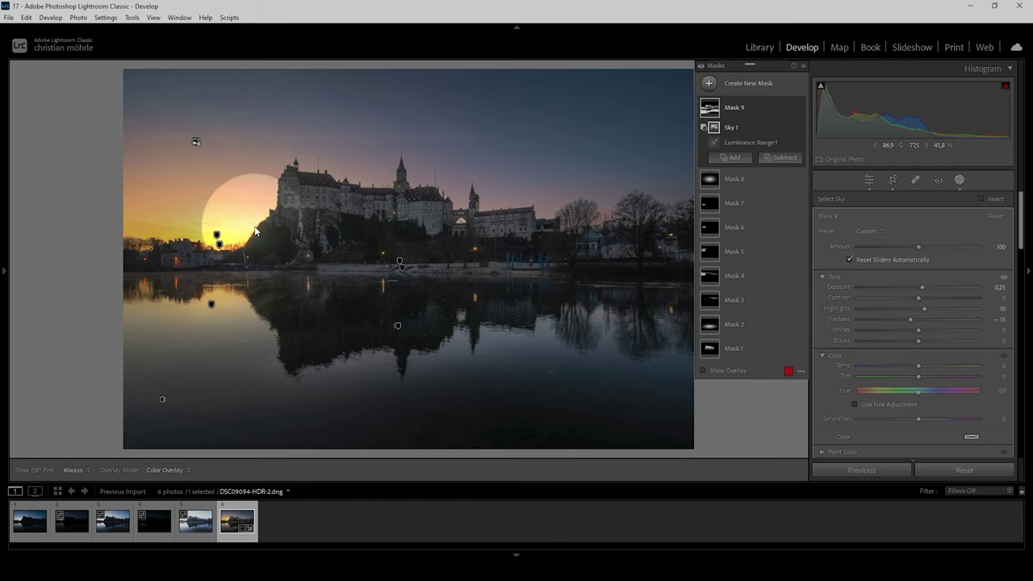
left_click_drag(256, 232, 256, 232)
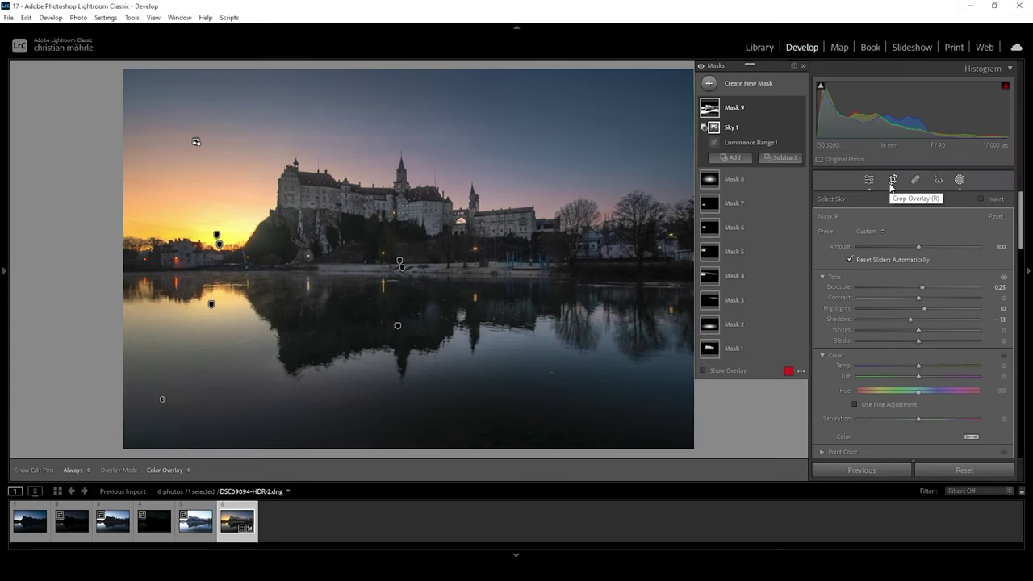
Shift the Color Mixer hues to -37 for orange and -34 for yellow
left_click(871, 182)
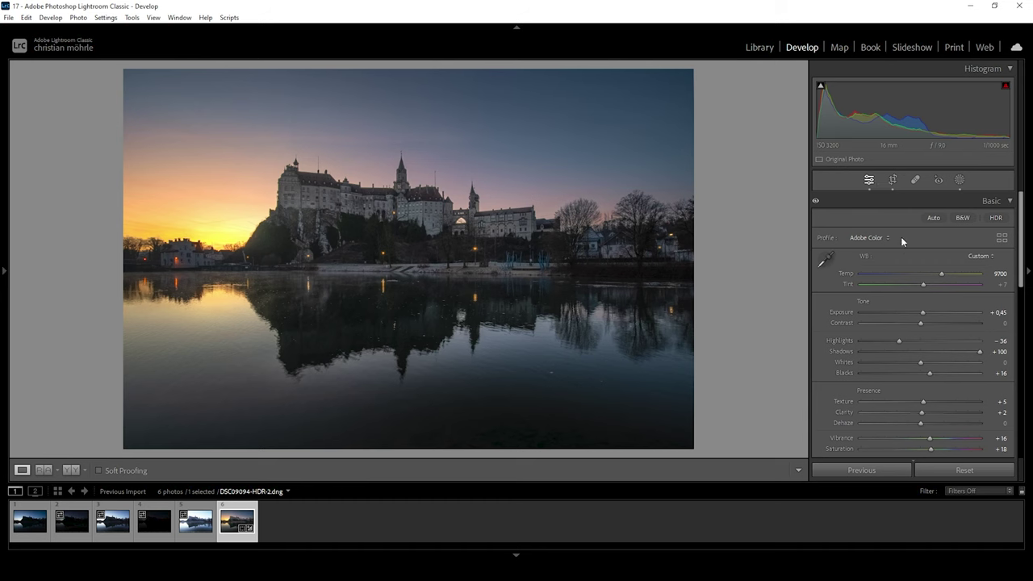
scroll(901, 236, "down", 3)
left_click(1006, 250)
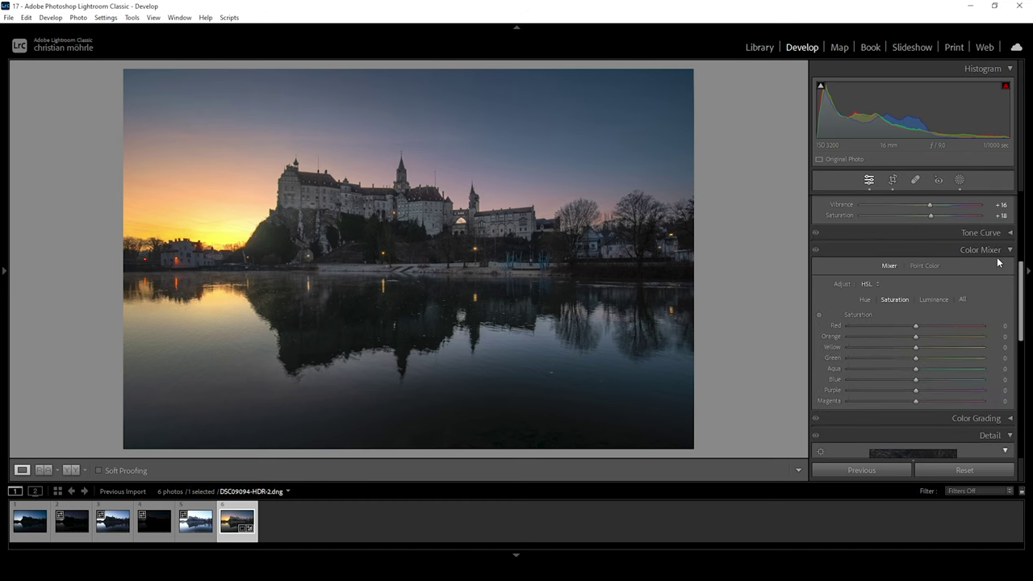
left_click(865, 300)
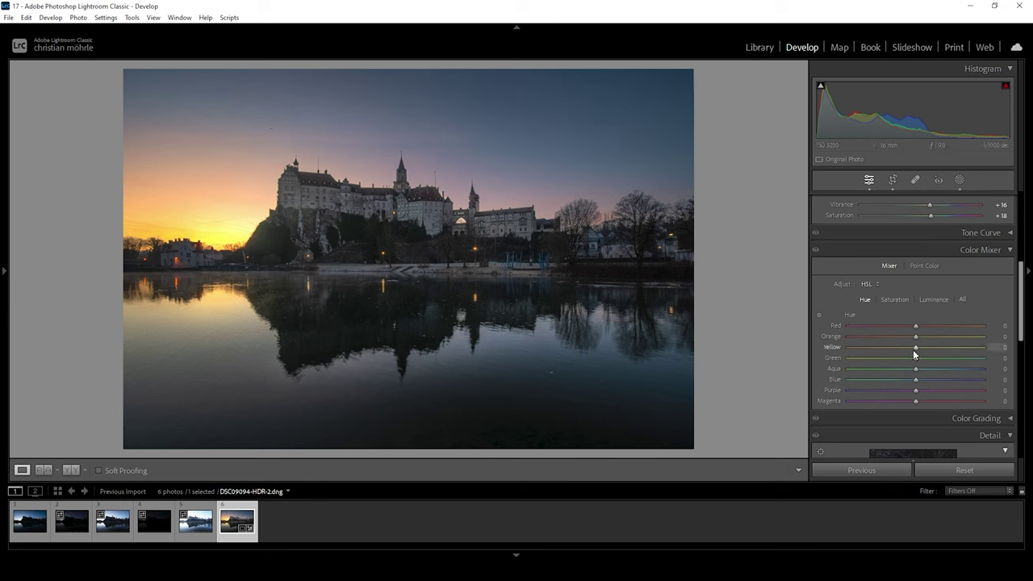
left_click_drag(917, 350, 903, 348)
left_click_drag(902, 347, 889, 333)
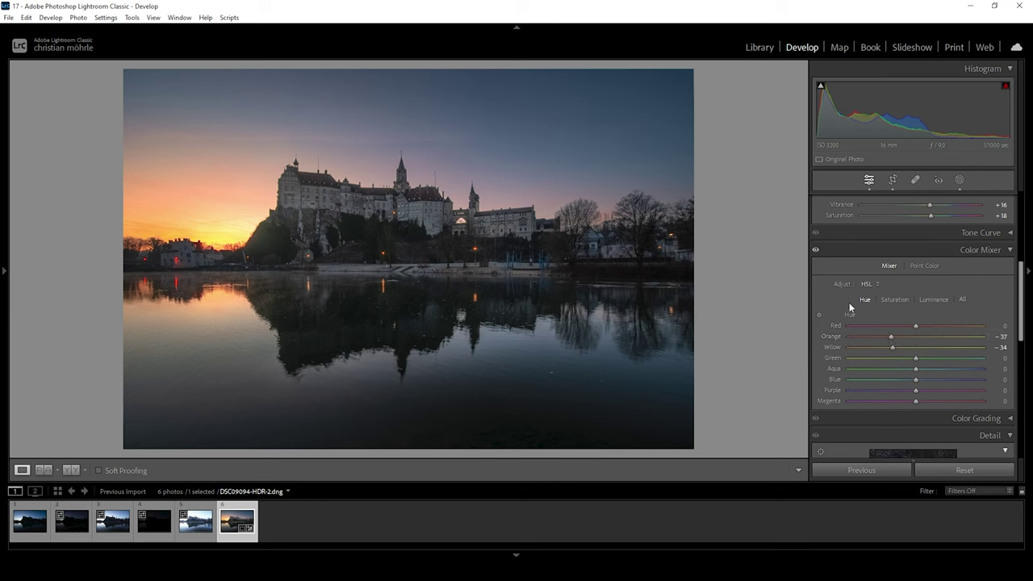
Raise the Color Mixer saturation of red, orange, yellow and blue slightly
left_click(889, 299)
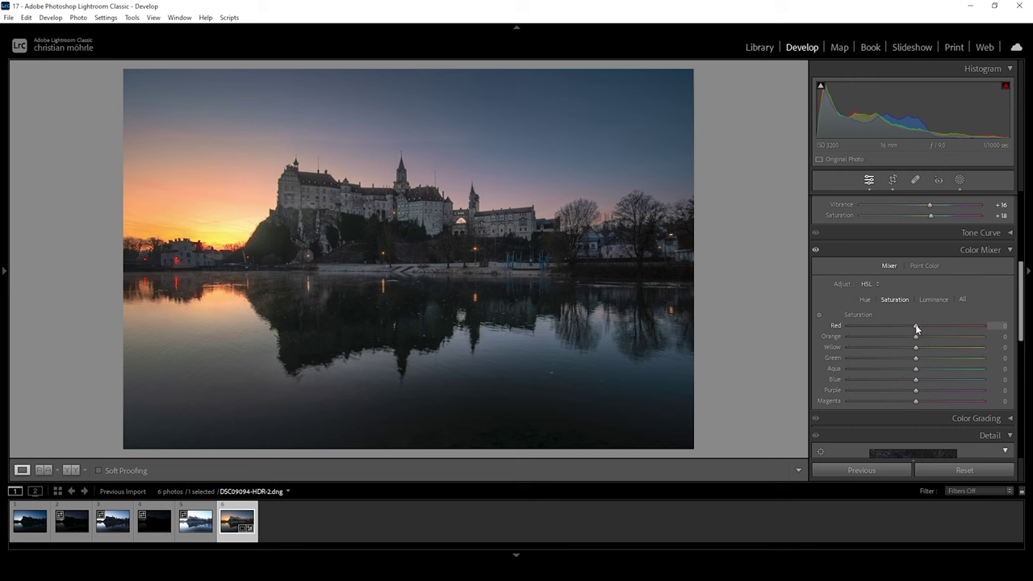
left_click_drag(916, 326, 923, 327)
left_click_drag(916, 341, 926, 340)
mouse_move(929, 335)
left_mouse_down()
mouse_move(922, 349)
mouse_move(934, 349)
left_mouse_up()
left_click_drag(917, 379, 929, 383)
left_click(1009, 252)
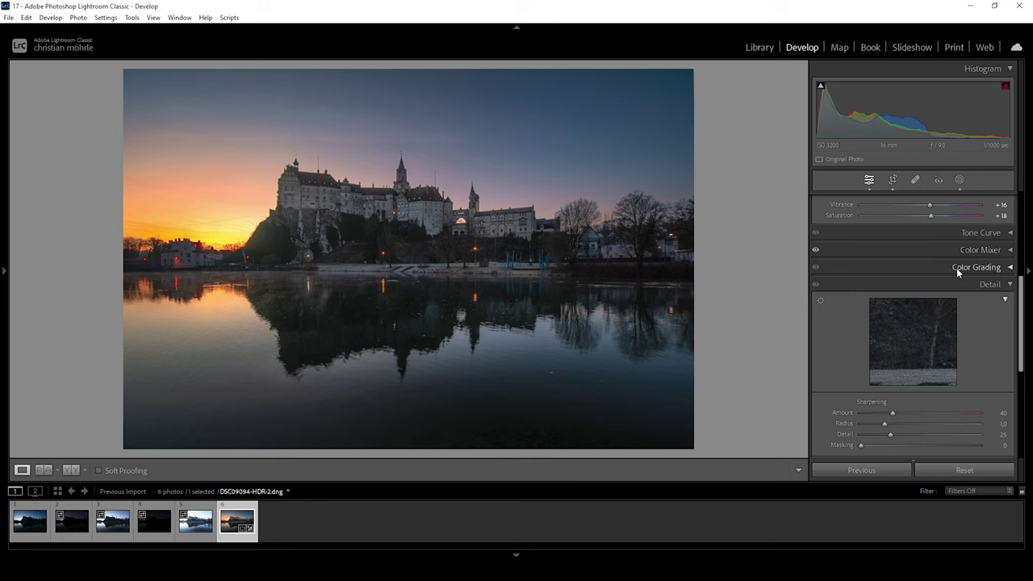
Color grade the highlights orange with hue 24 and saturation 80
left_click(1009, 268)
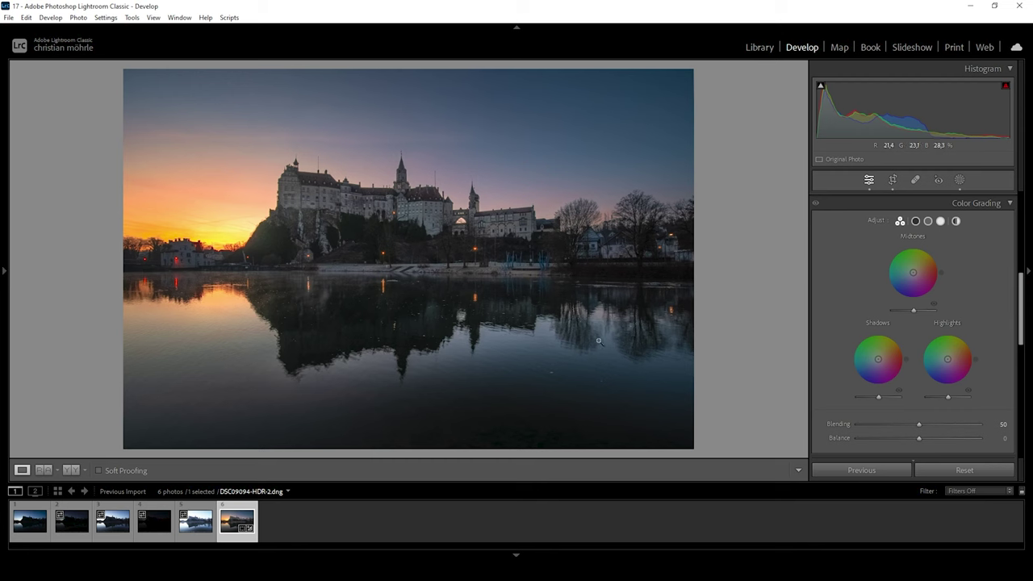
left_click(942, 222)
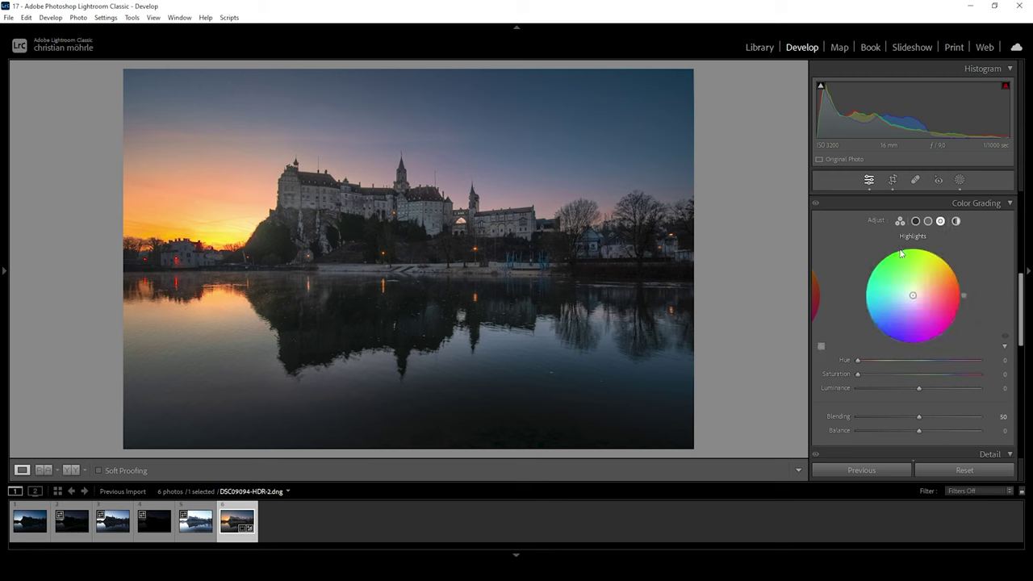
left_click_drag(859, 365, 868, 365)
left_click_drag(859, 374, 1006, 376)
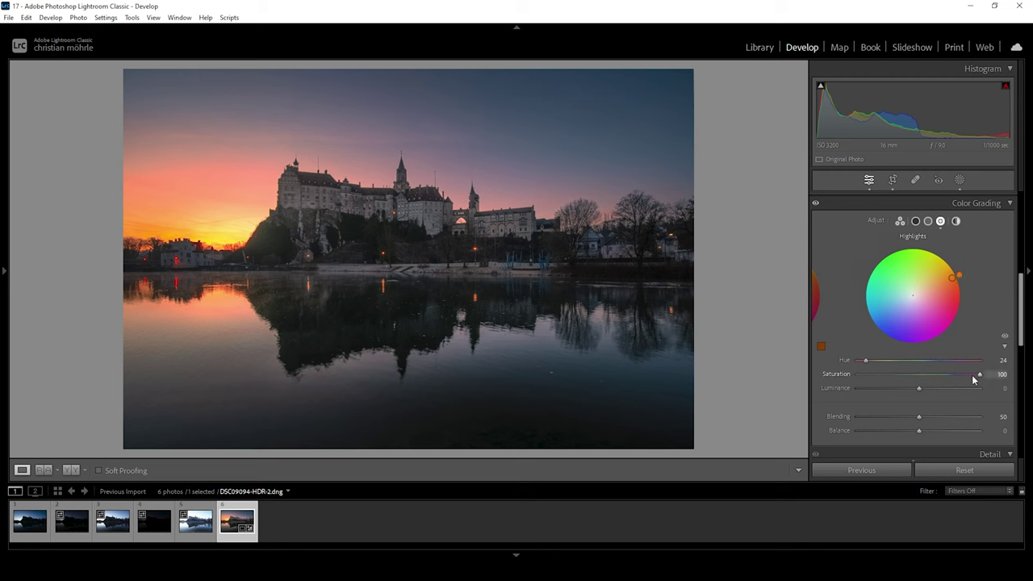
left_click_drag(980, 375, 958, 377)
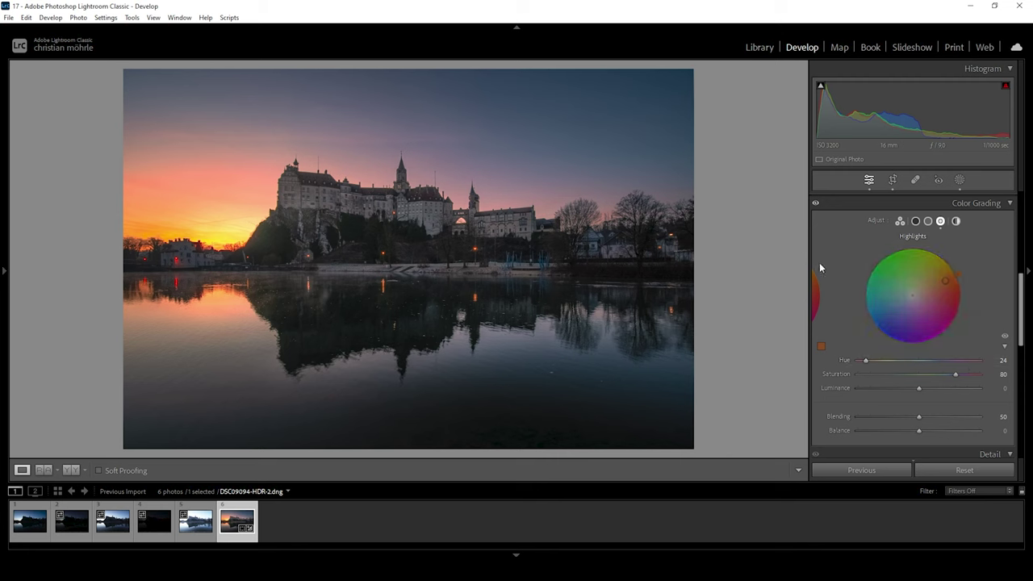
Color grade the midtones with a warm tint of hue 27 and saturation 32
left_click(929, 222)
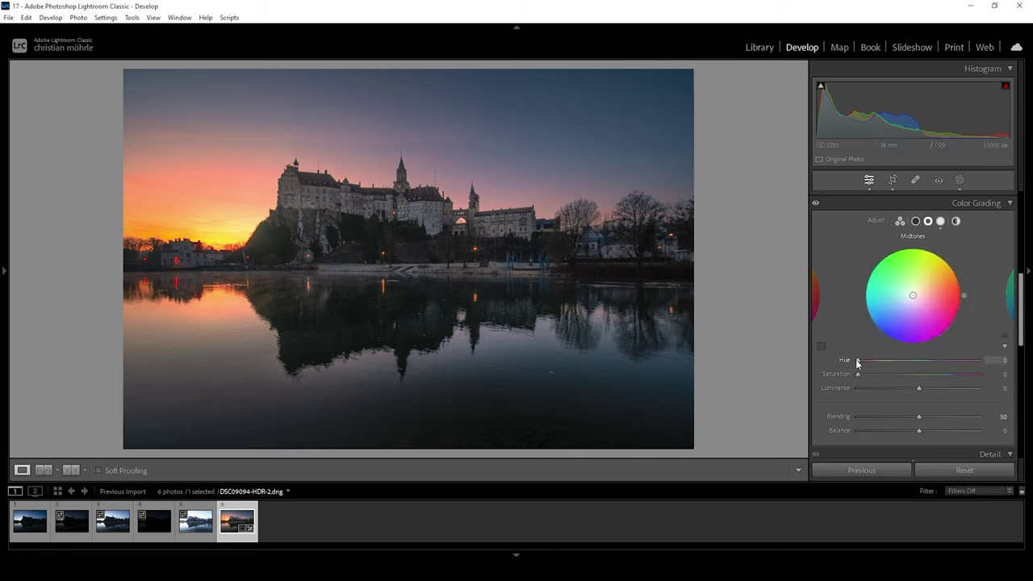
left_click_drag(858, 360, 938, 369)
left_click_drag(858, 375, 894, 374)
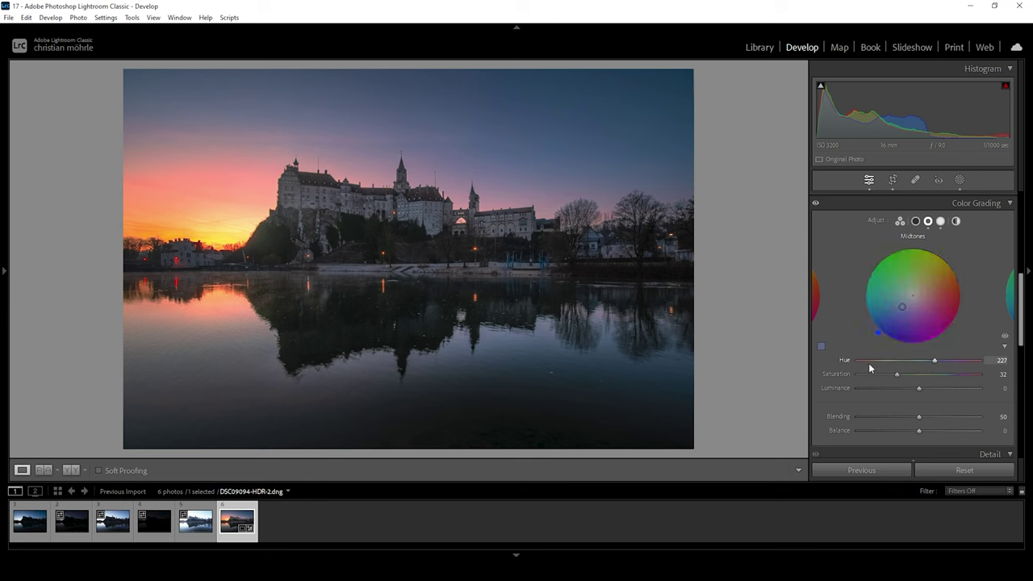
left_click_drag(935, 361, 867, 360)
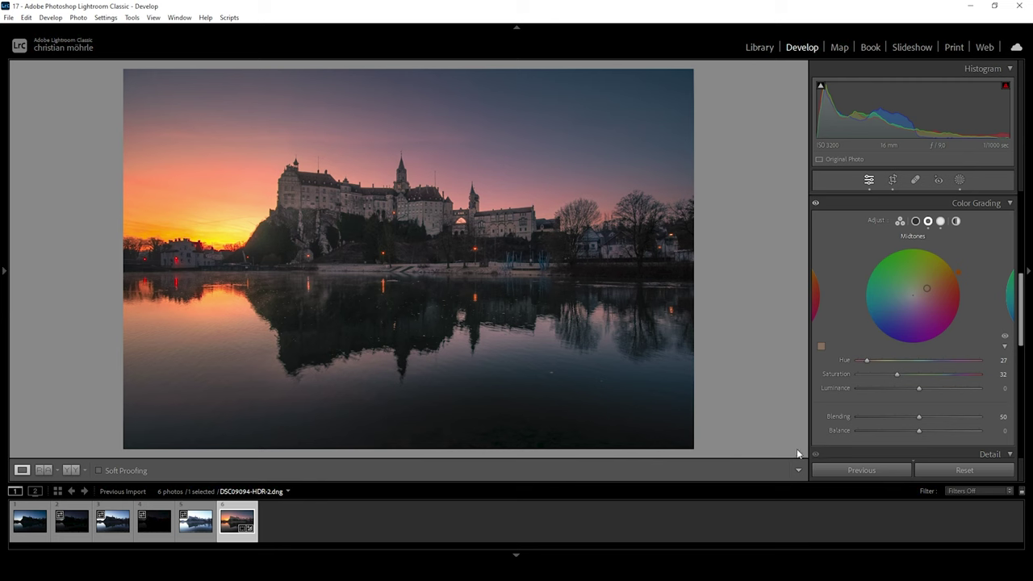
Lower the saturation of the warm midtone tint and finish the color grading
left_click_drag(896, 374, 869, 374)
left_click(995, 202)
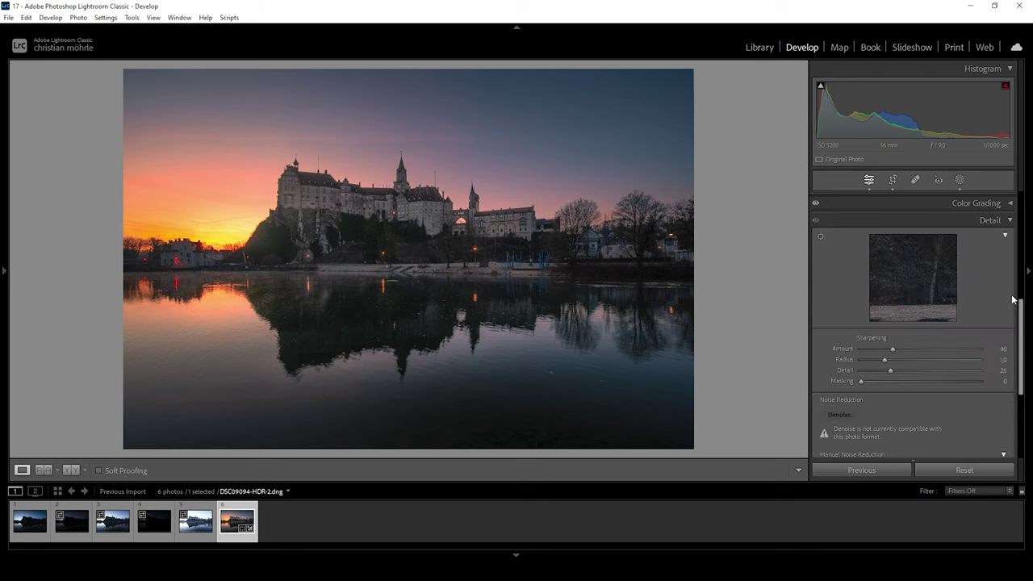
Calibrate the colors with red primary hue -14, blue primary hue -16 and blue primary saturation +40
left_click_drag(1020, 300, 1024, 367)
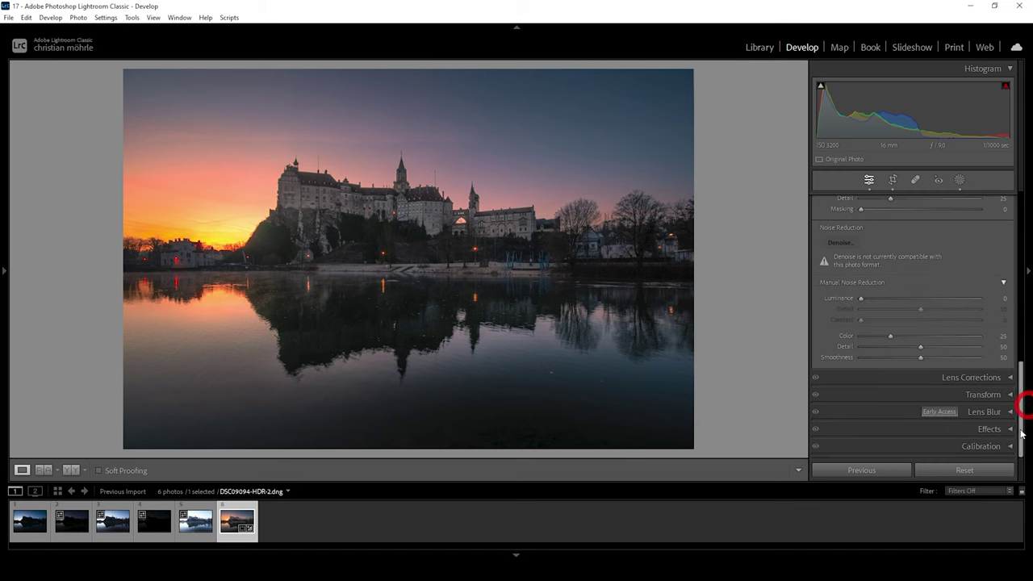
left_click(1001, 446)
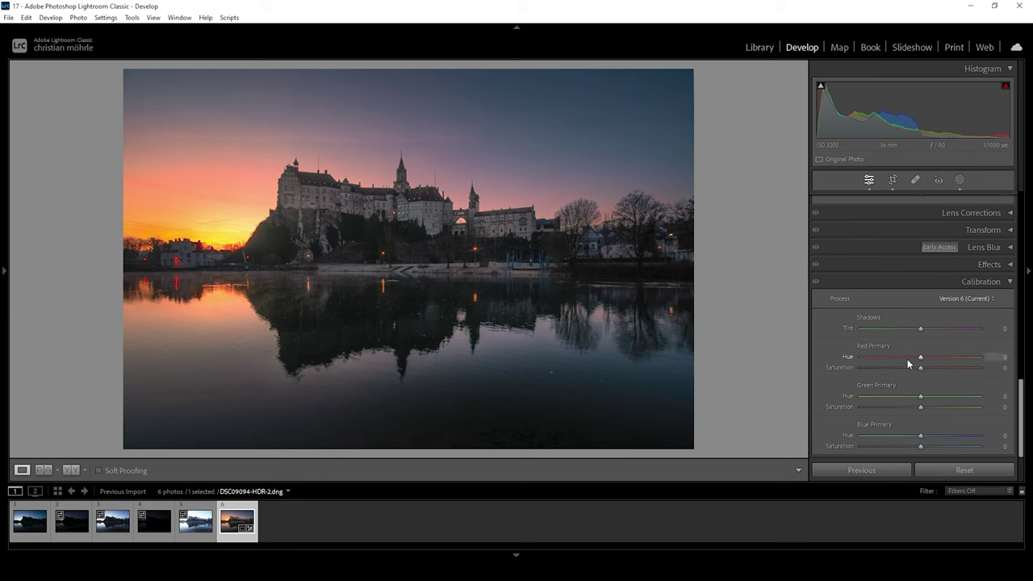
left_click_drag(921, 358, 912, 360)
left_click_drag(920, 436, 910, 439)
left_click_drag(921, 447, 943, 444)
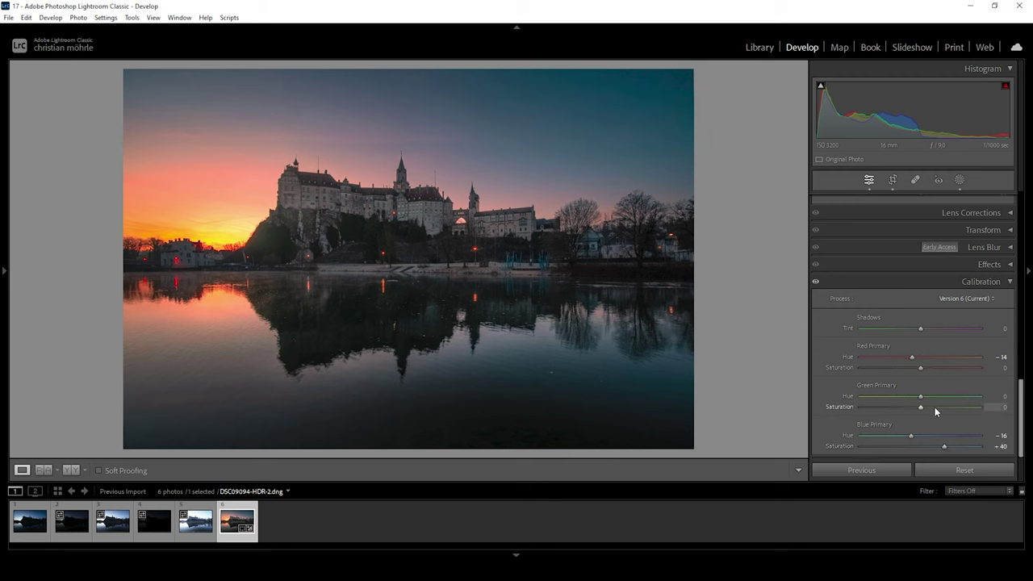
left_click(1004, 281)
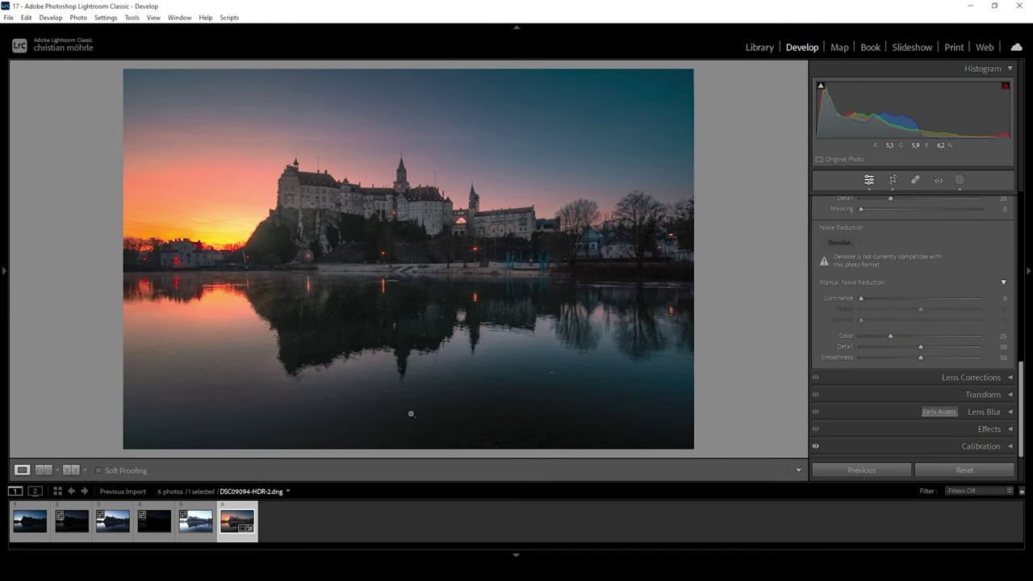
Compare the unedited and edited photo side by side, and return to the single-image view
left_click(71, 470)
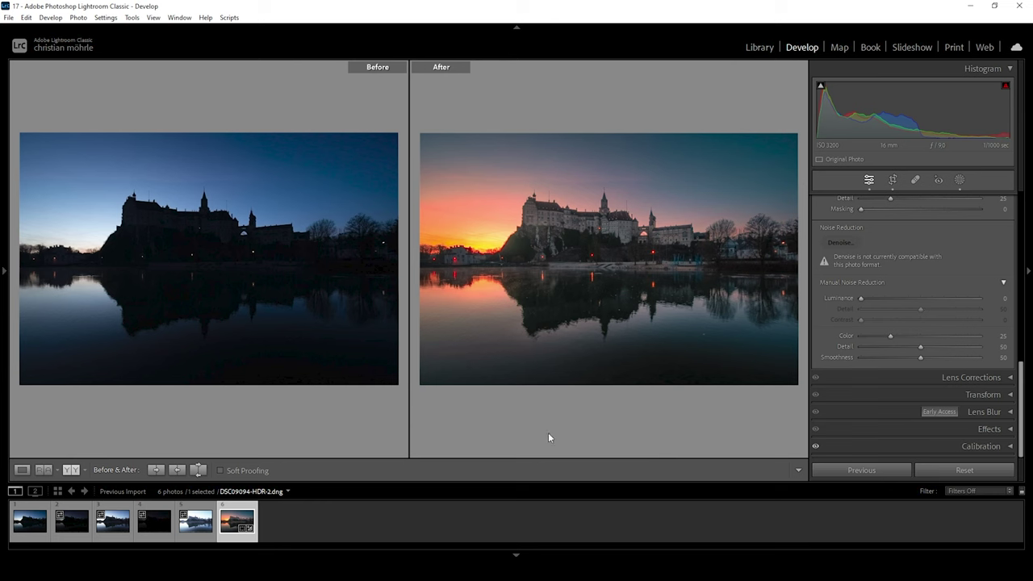
left_click(22, 470)
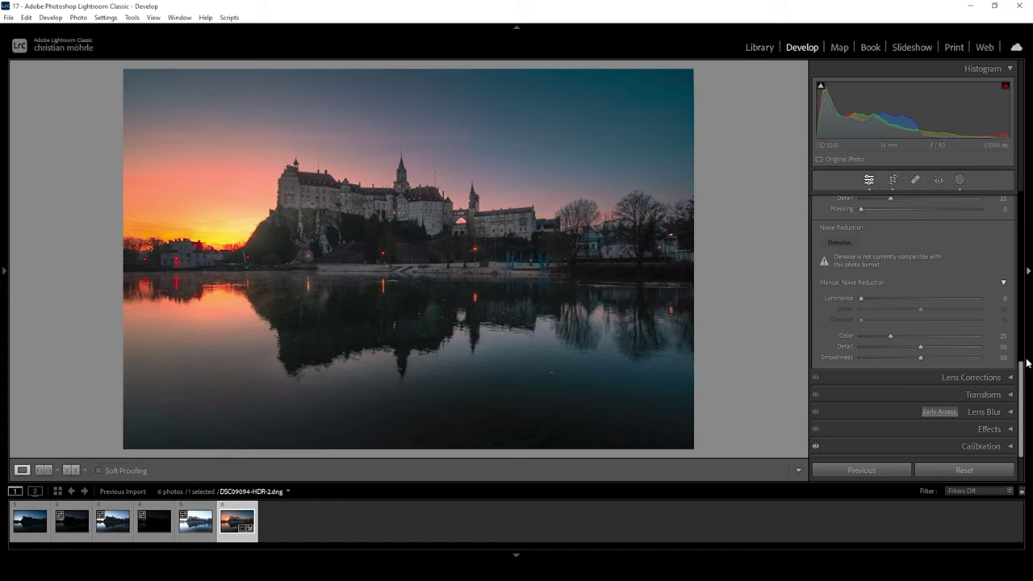
Enable chromatic aberration removal in the photo's lens corrections
left_click(1020, 379)
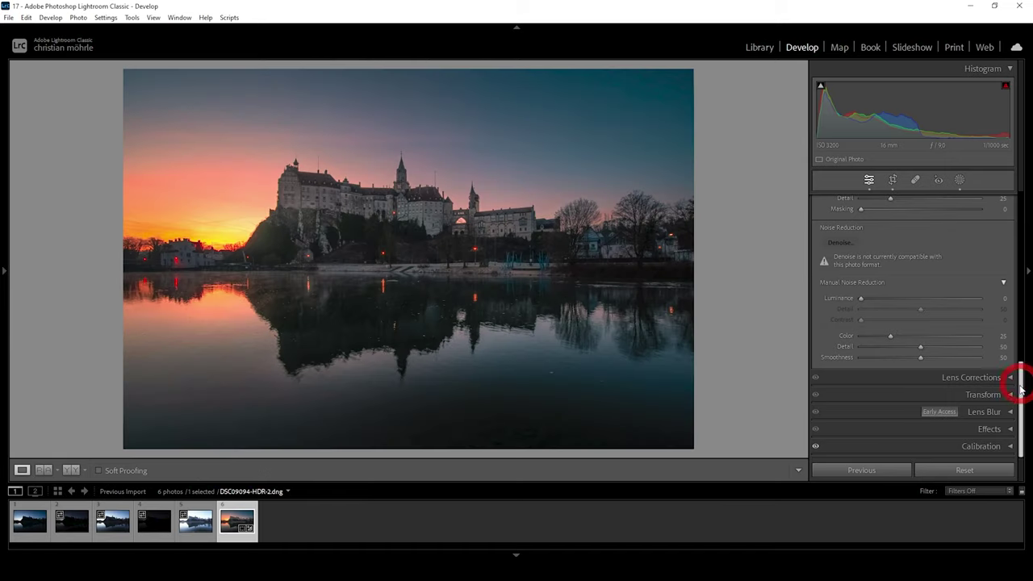
left_click(971, 377)
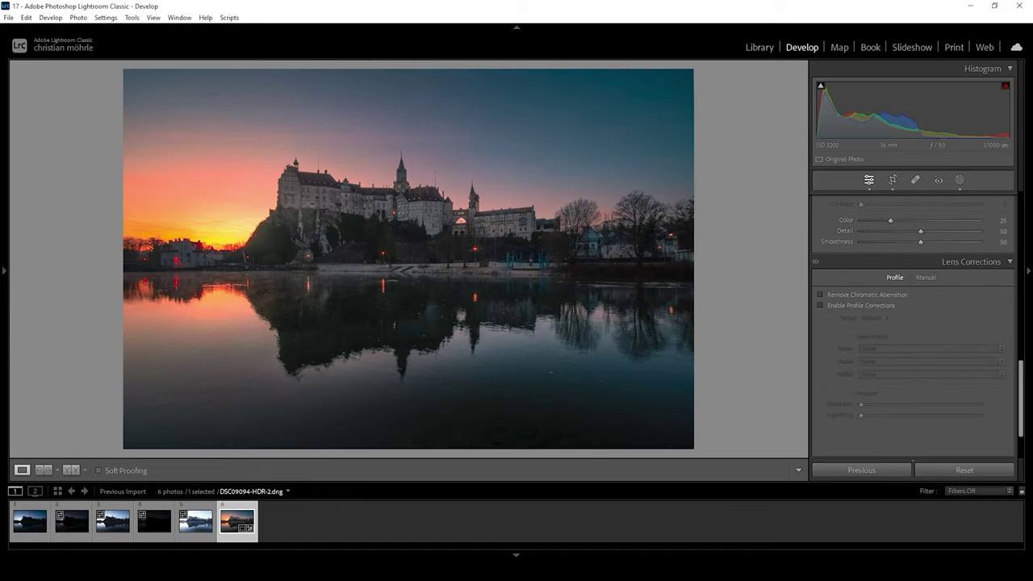
left_click(820, 296)
left_click(972, 262)
Sharpen the photo with amount 67, radius 0.5, detail 100 and masking 52
left_click_drag(1022, 403, 1031, 335)
left_click_drag(883, 323, 968, 346)
left_click(1001, 347)
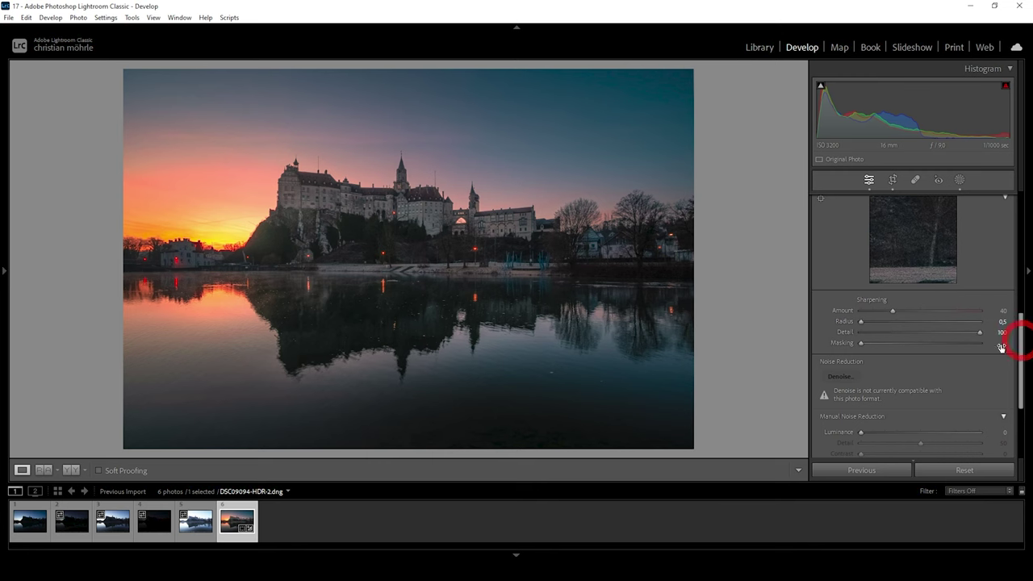
left_click_drag(859, 343, 923, 343)
left_click(897, 310)
left_click_drag(897, 310, 914, 312)
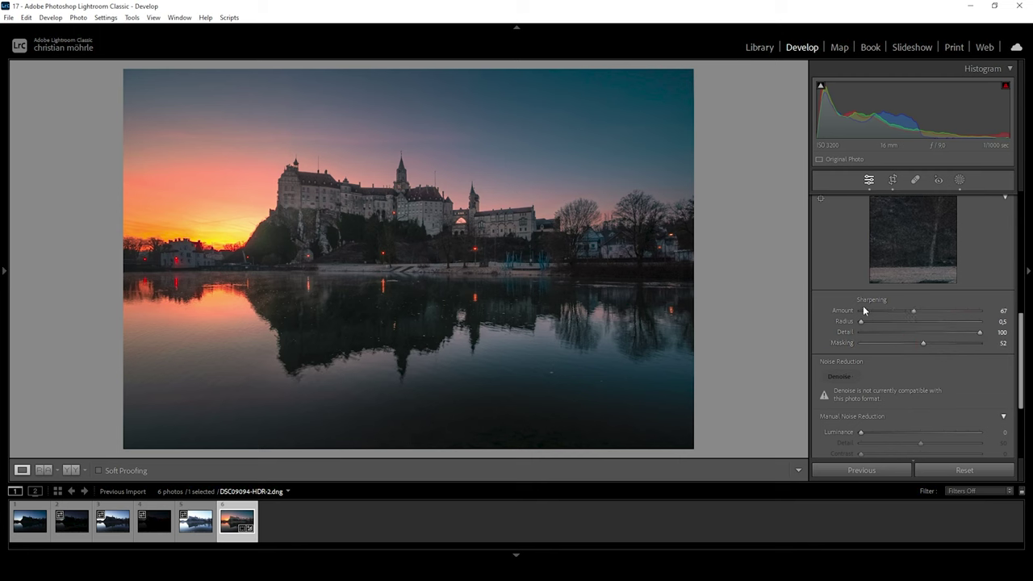